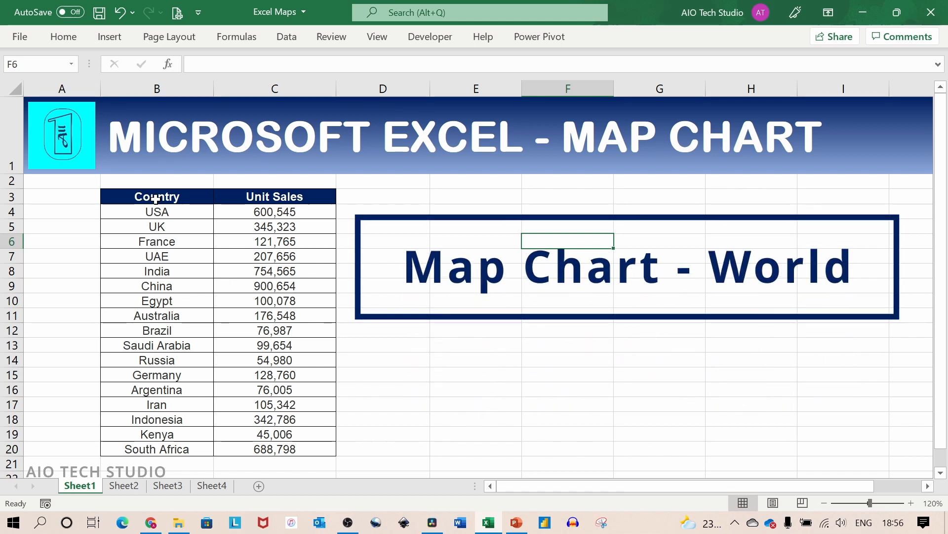
- Insert a filled map chart from the Country and Unit Sales data in B3:C20 and place it beside the table
drag(156, 199, 295, 444)
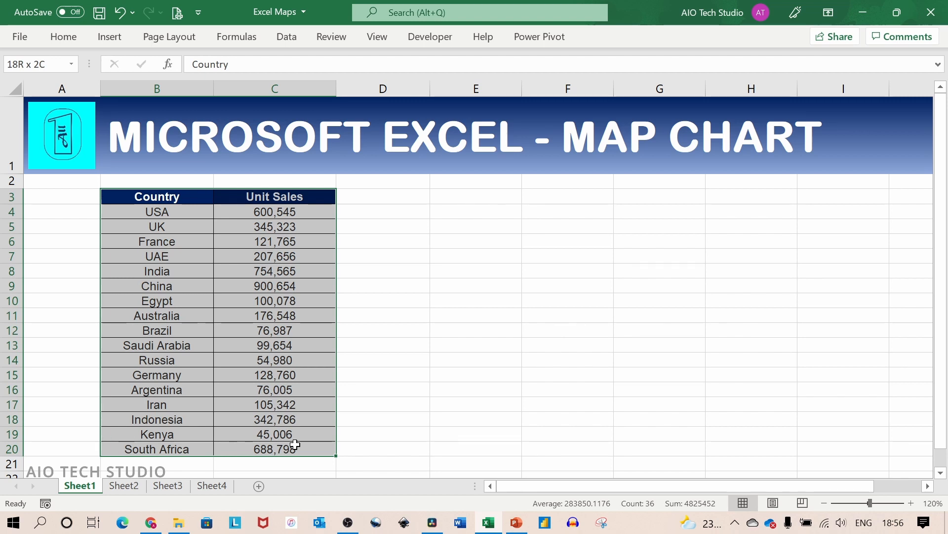
drag(295, 444, 295, 444)
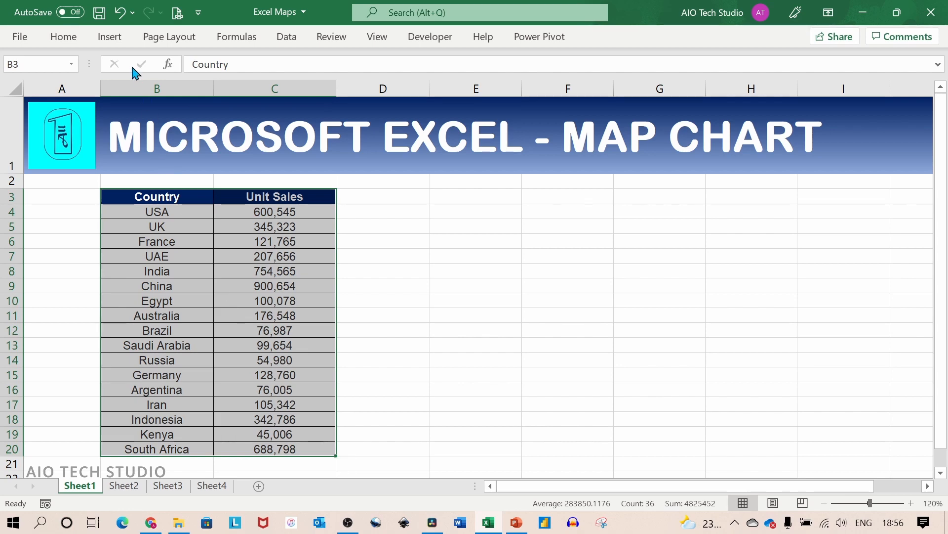
click(117, 39)
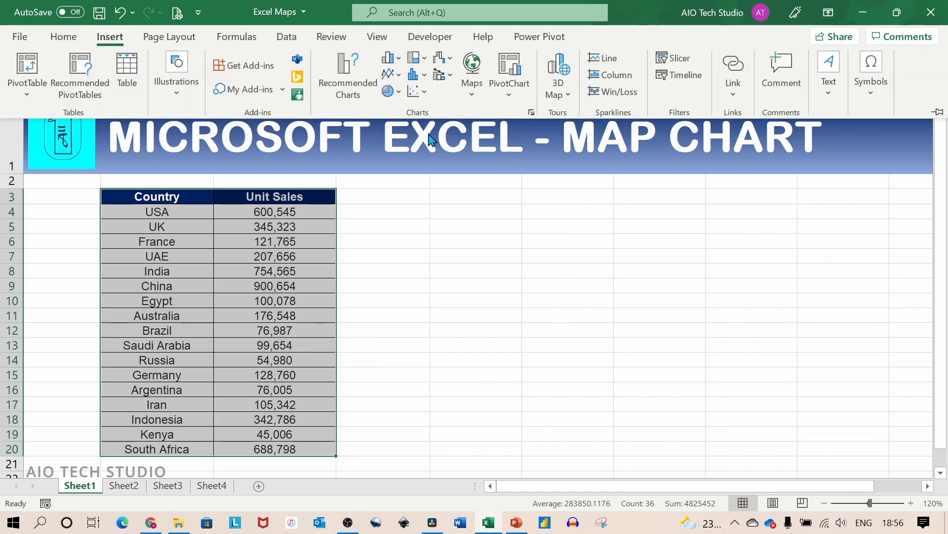
click(473, 96)
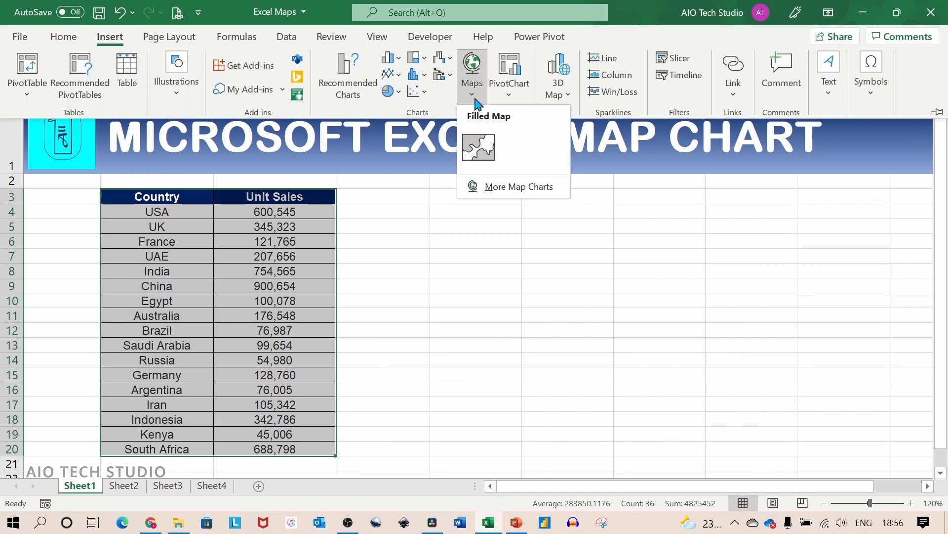
click(489, 143)
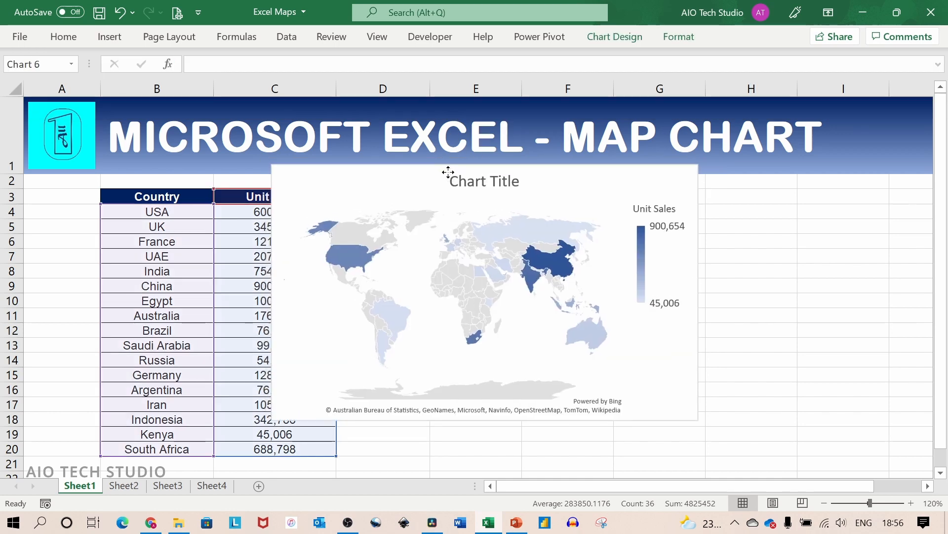
drag(446, 173, 517, 204)
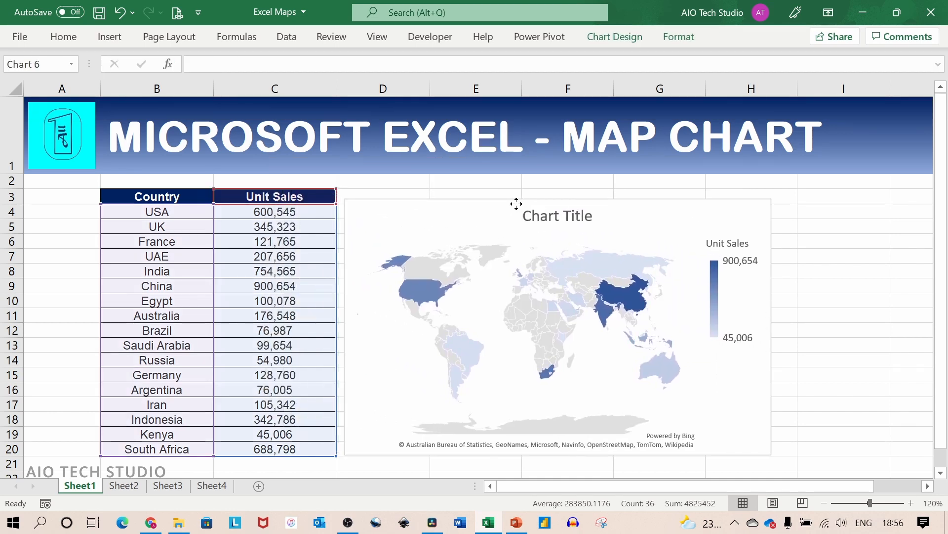
drag(516, 204, 516, 203)
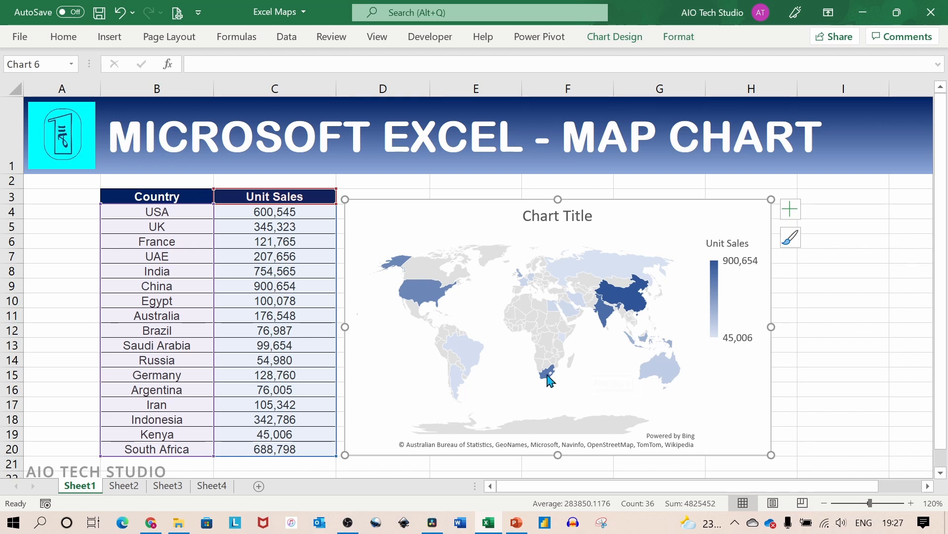
mouse_move(544, 383)
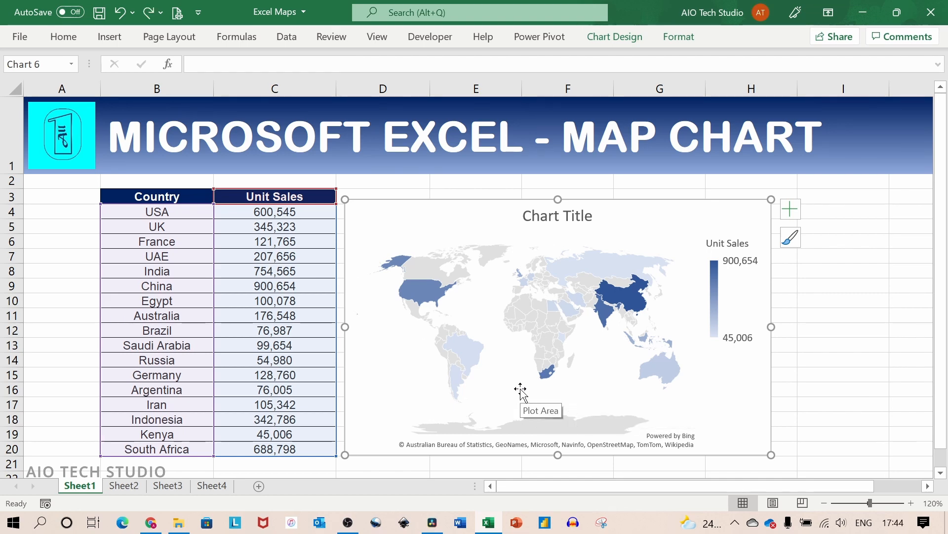
- Replace China with Canada in cell B9 and inspect the countries' values on the map
click(187, 286)
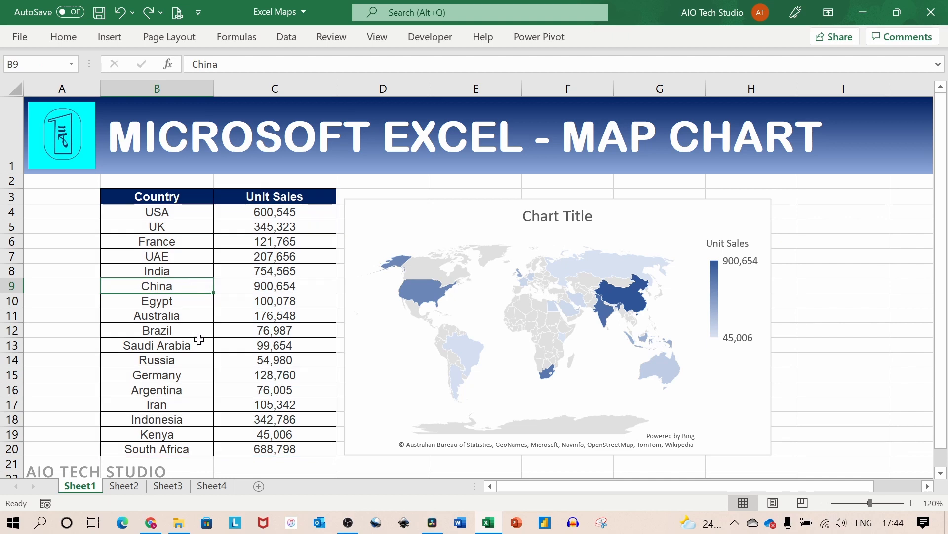
text(Canada)
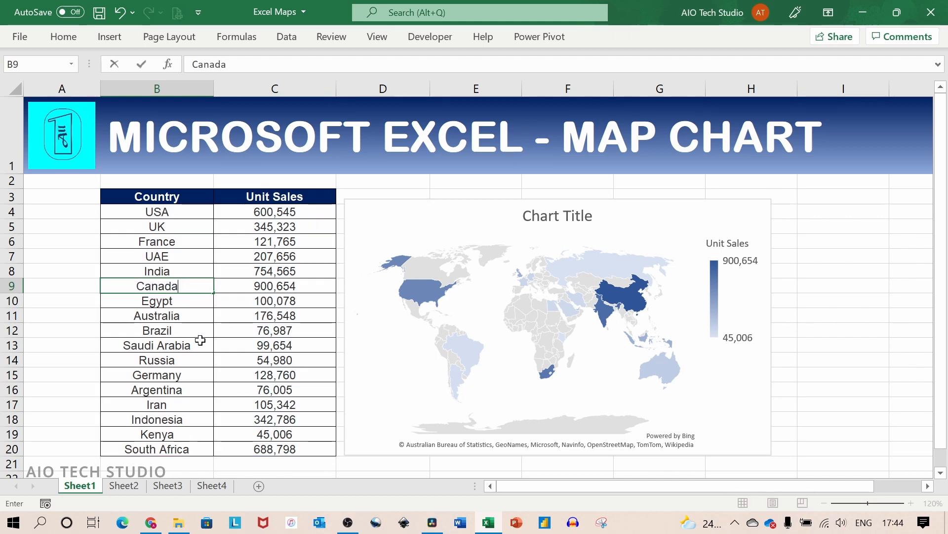
key(Return)
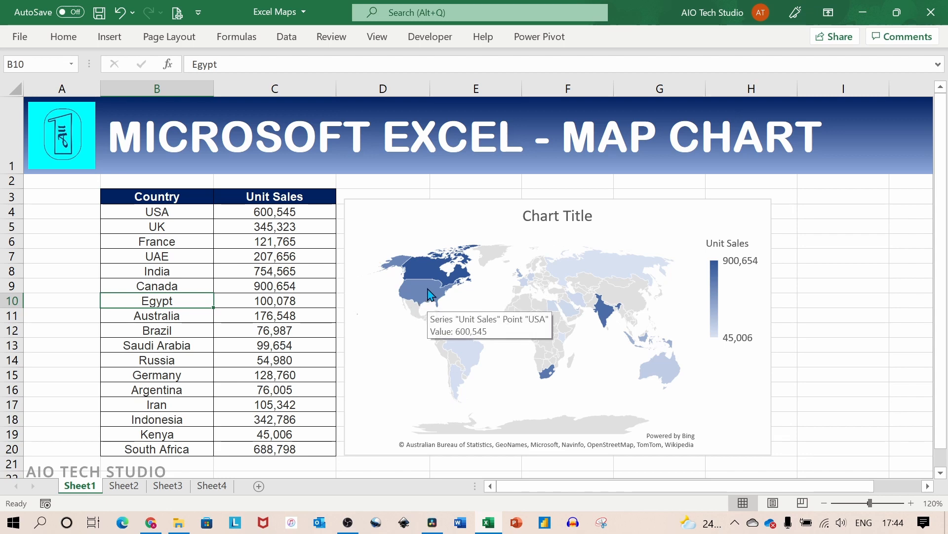
mouse_move(465, 348)
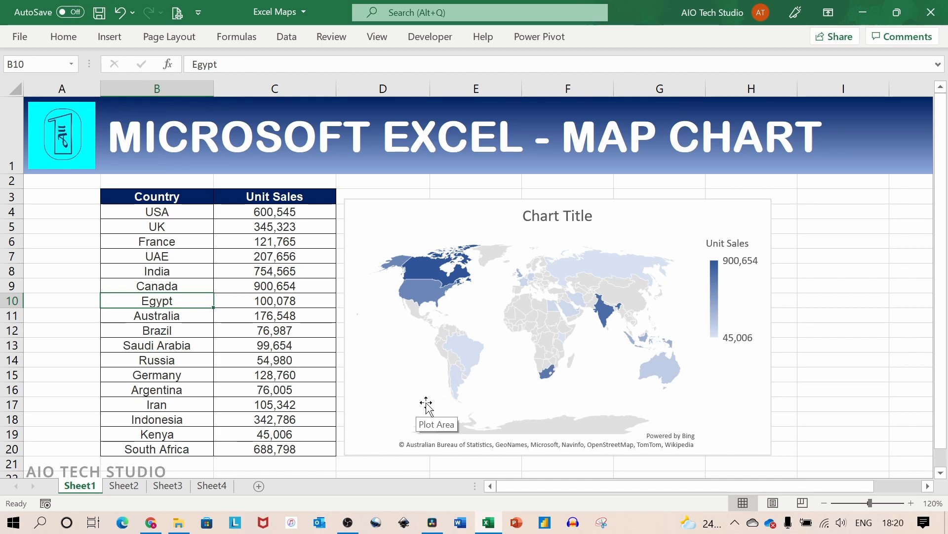
- Add data labels showing the unit sales to the world map chart
click(426, 404)
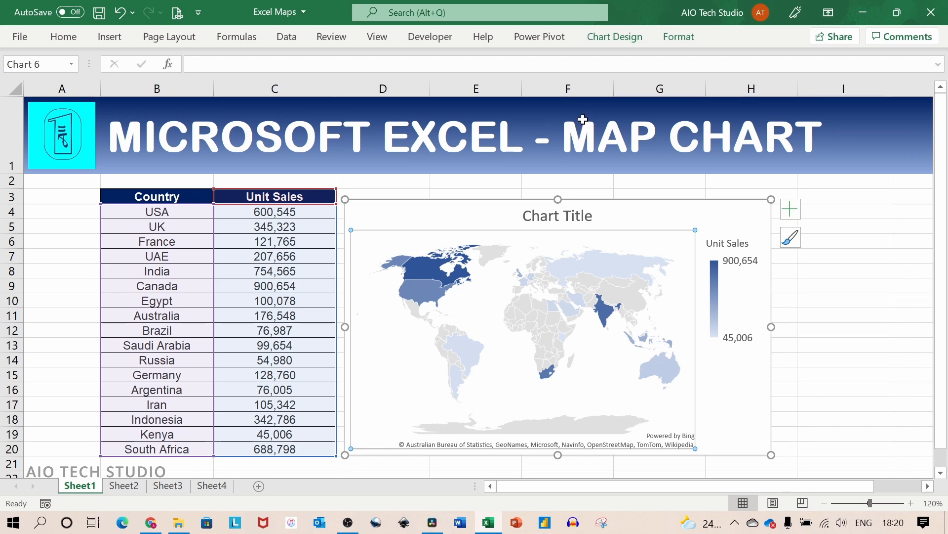
click(609, 38)
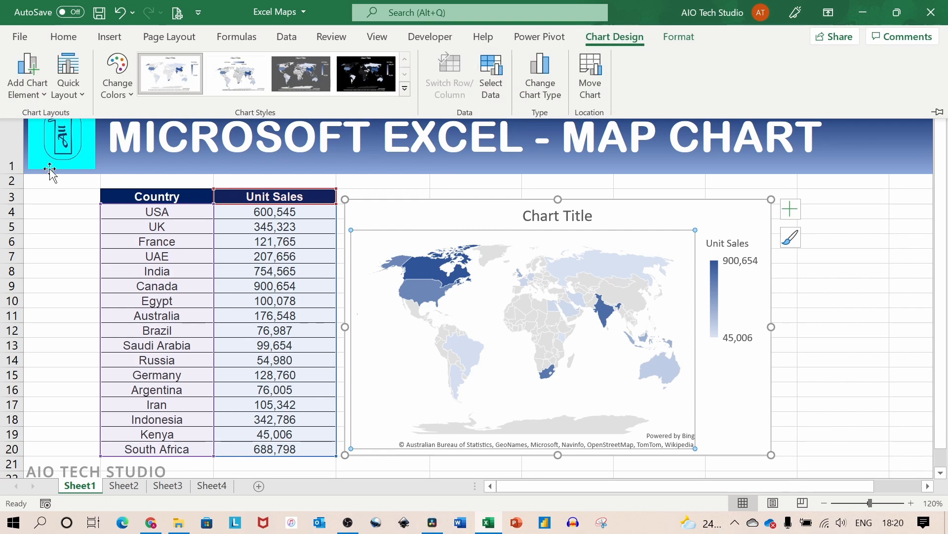
click(42, 98)
mouse_move(59, 137)
click(153, 188)
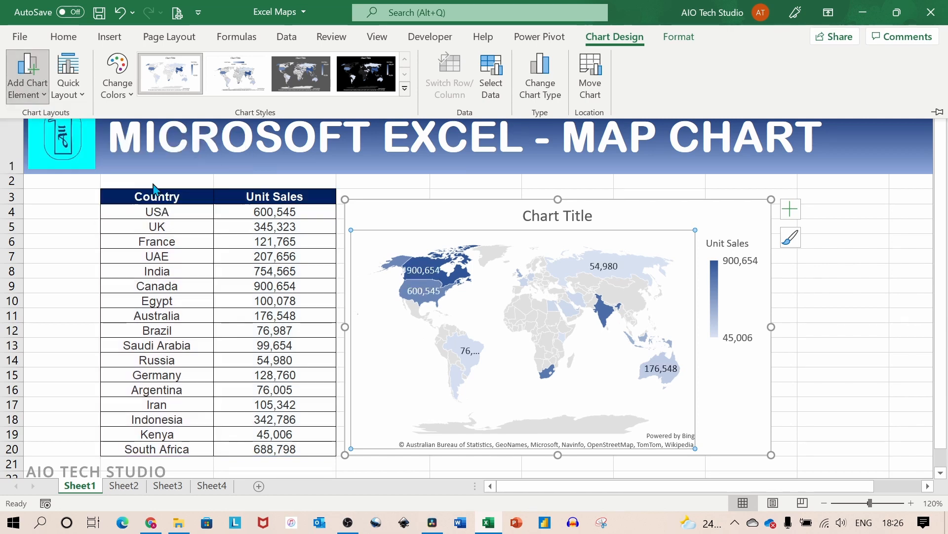
- Look through the quick layouts and colour palettes, and apply chart Style 3 to the world map chart
click(76, 101)
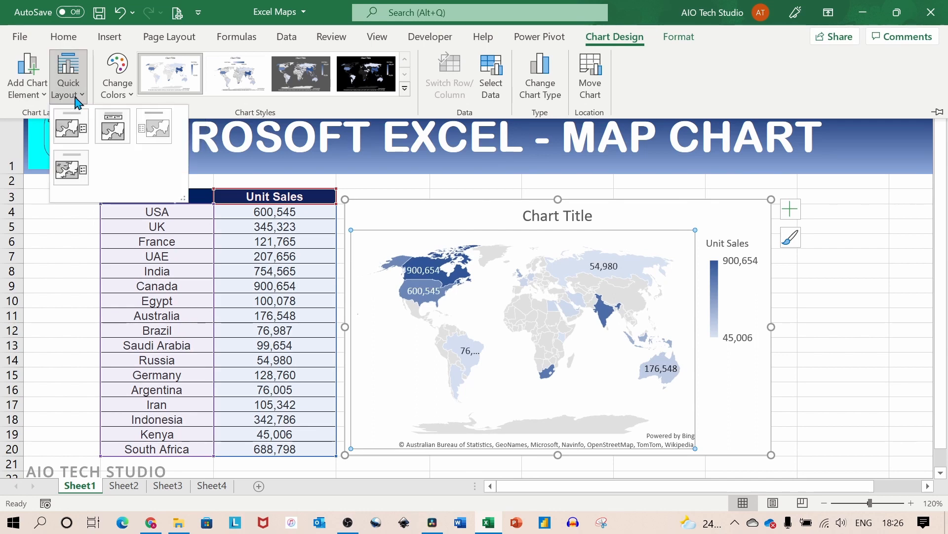
click(117, 92)
click(117, 91)
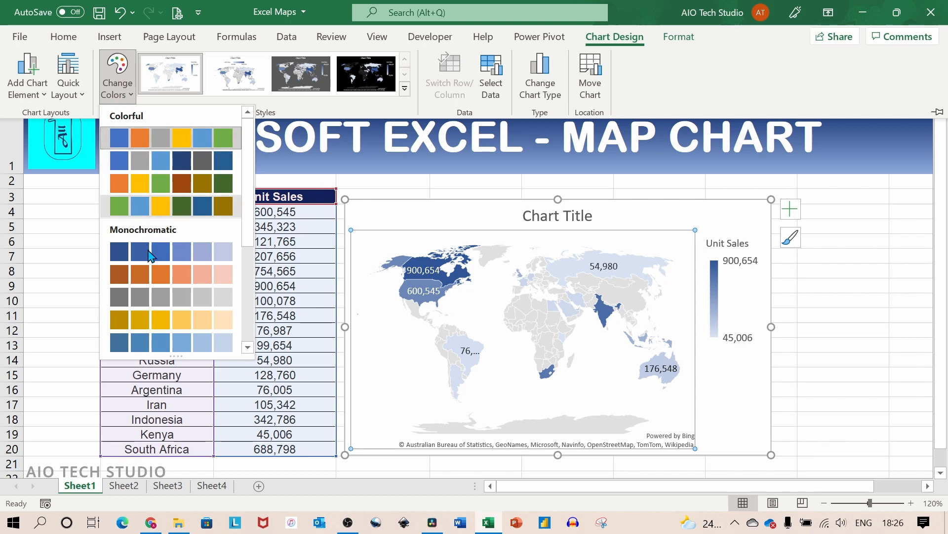
scroll(161, 317, down, 3)
scroll(161, 317, down, 2)
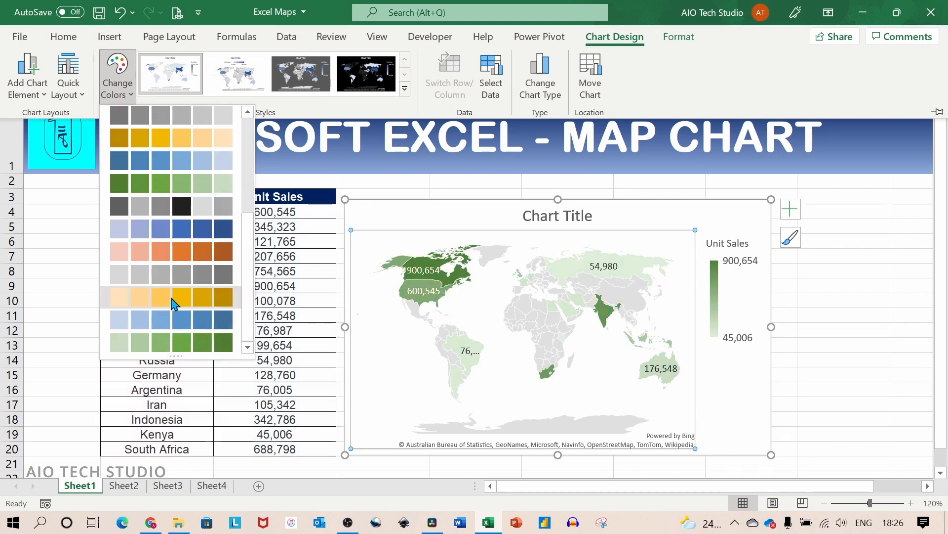
click(176, 111)
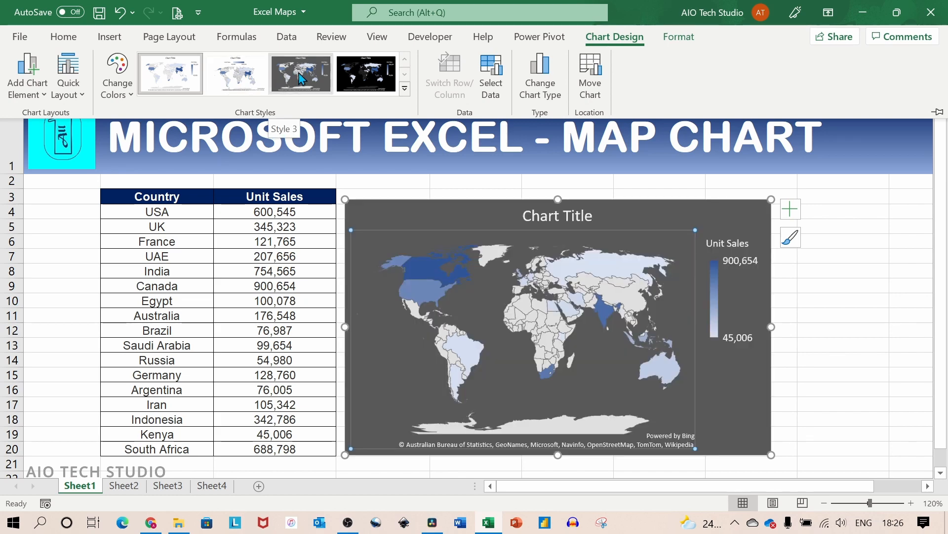
click(301, 77)
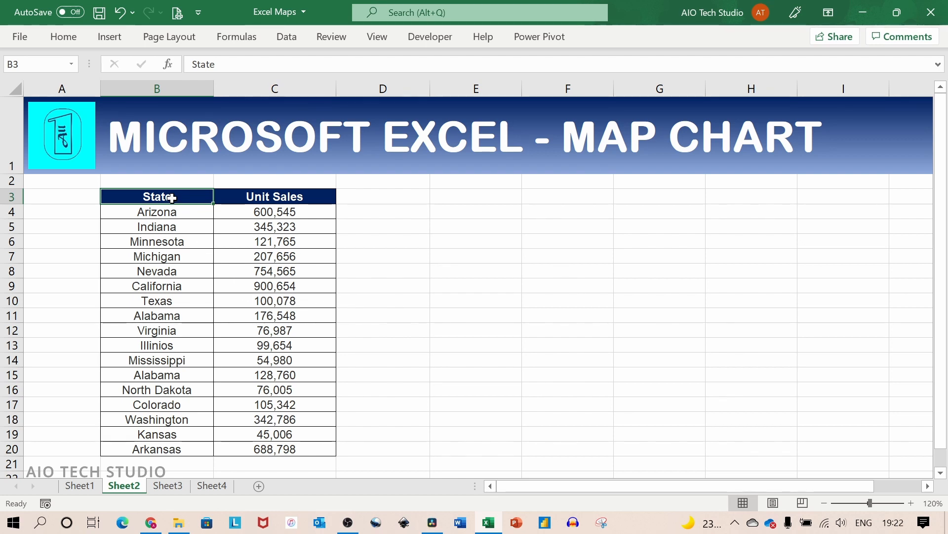
- Insert a filled map chart from the US State and Unit Sales data in B3:C20 on Sheet2 and place it beside the table
drag(182, 196, 280, 411)
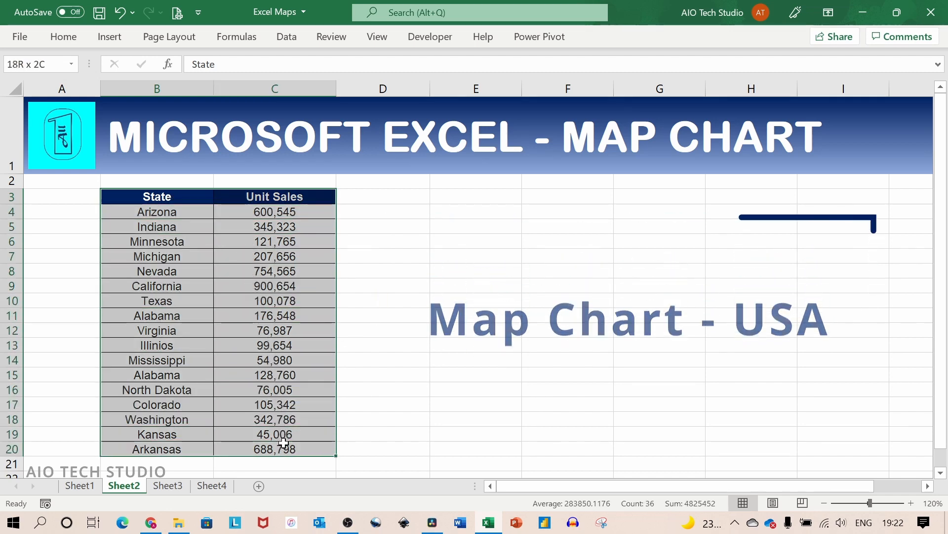
drag(281, 440, 286, 446)
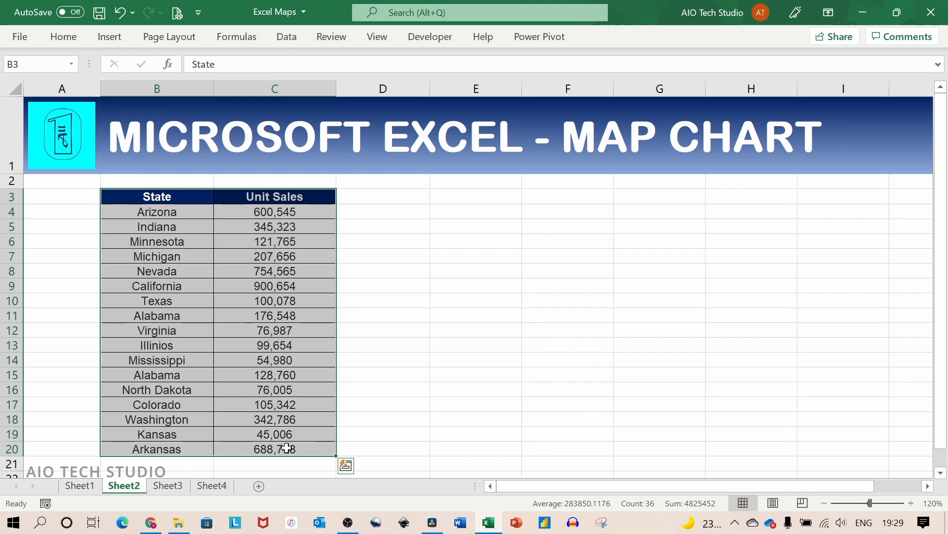
click(111, 39)
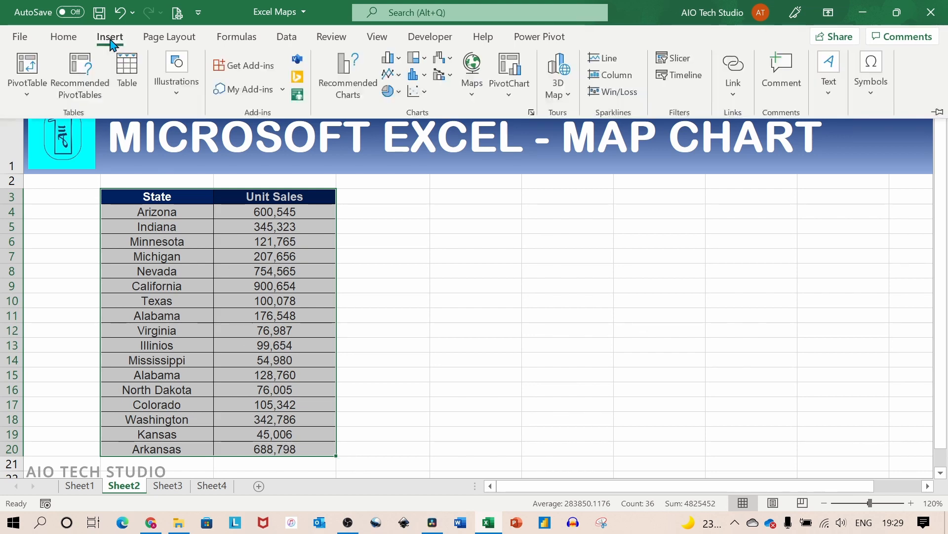
click(474, 94)
click(482, 144)
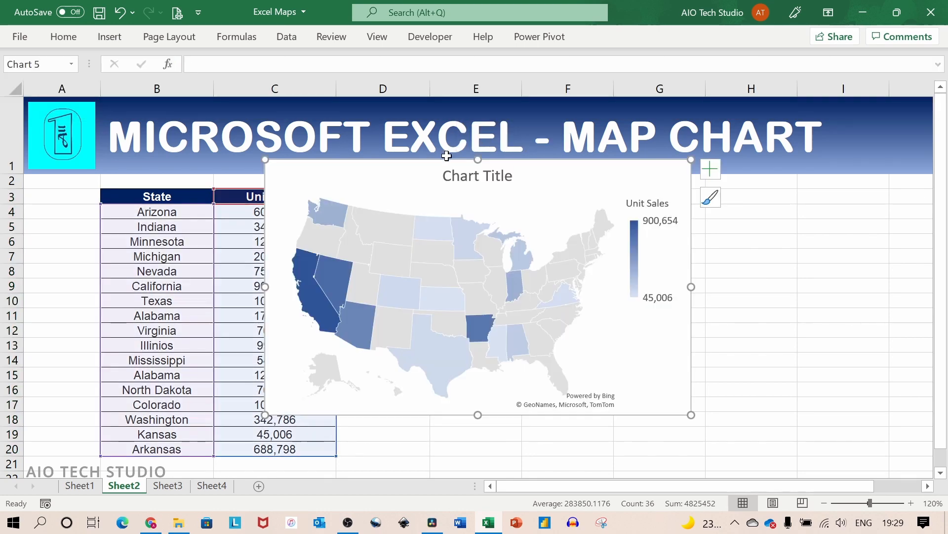
drag(447, 157, 534, 200)
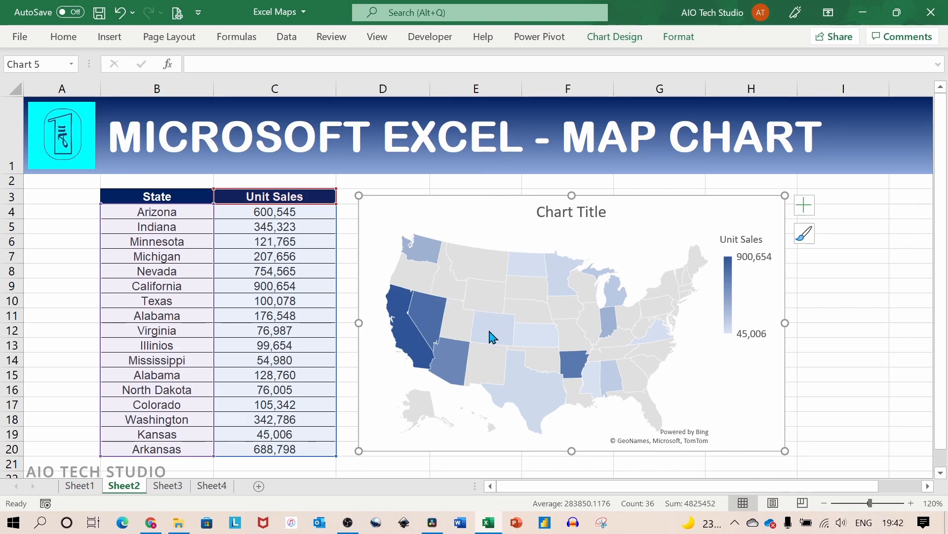
mouse_move(492, 359)
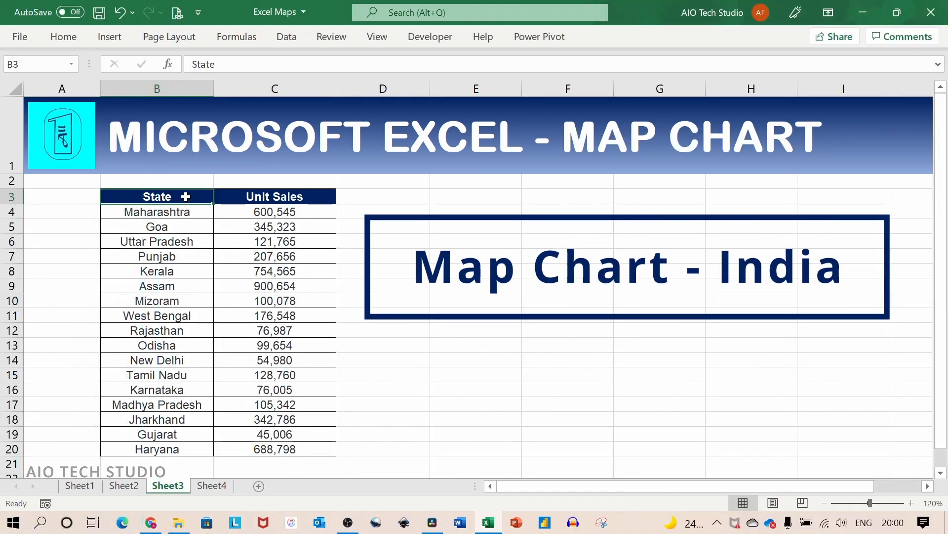
- Insert a filled map chart from the Indian State and Unit Sales data in B3:C20 on Sheet3 and place it beside the table
drag(186, 194, 285, 448)
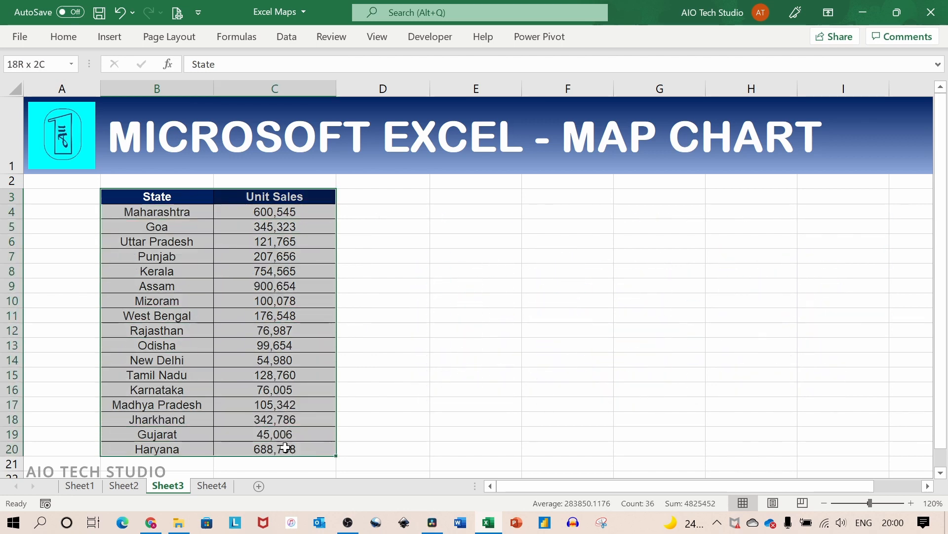
click(120, 37)
click(473, 87)
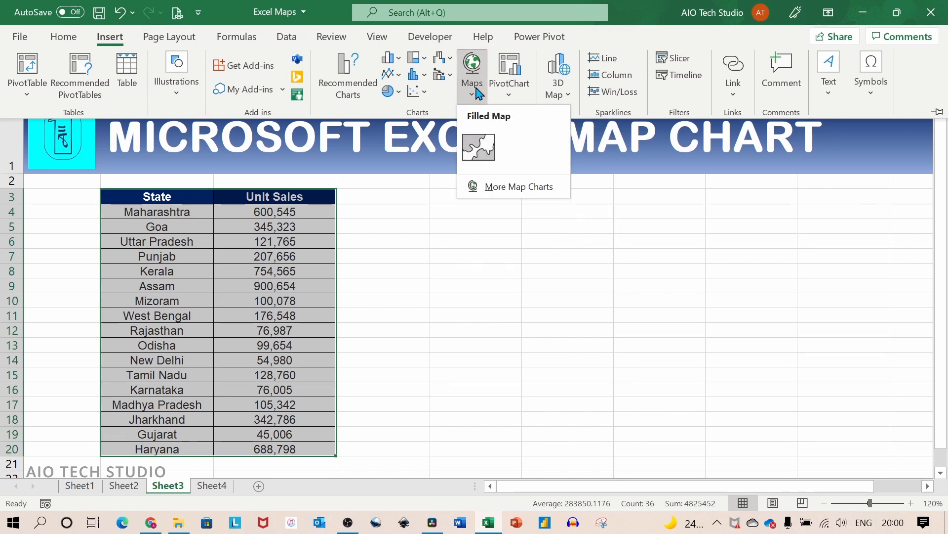
click(482, 144)
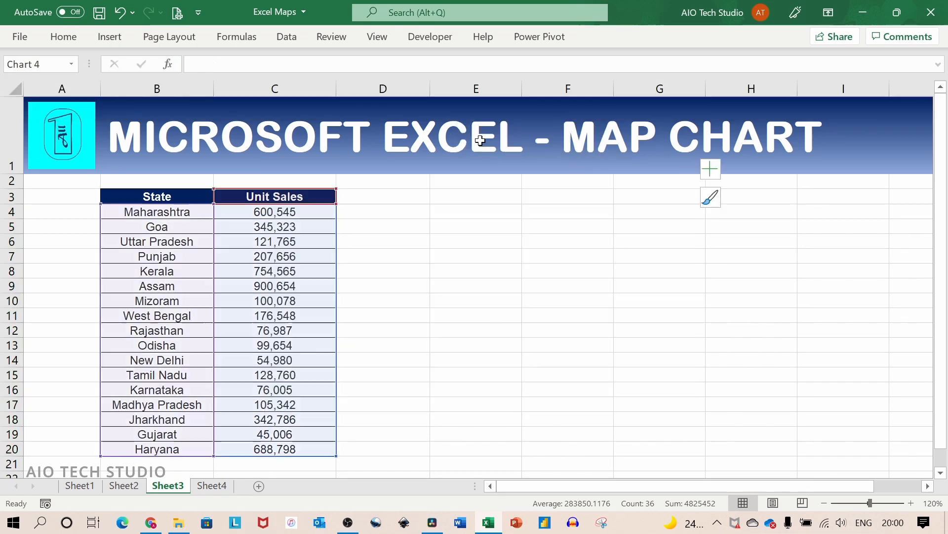
drag(387, 163, 463, 201)
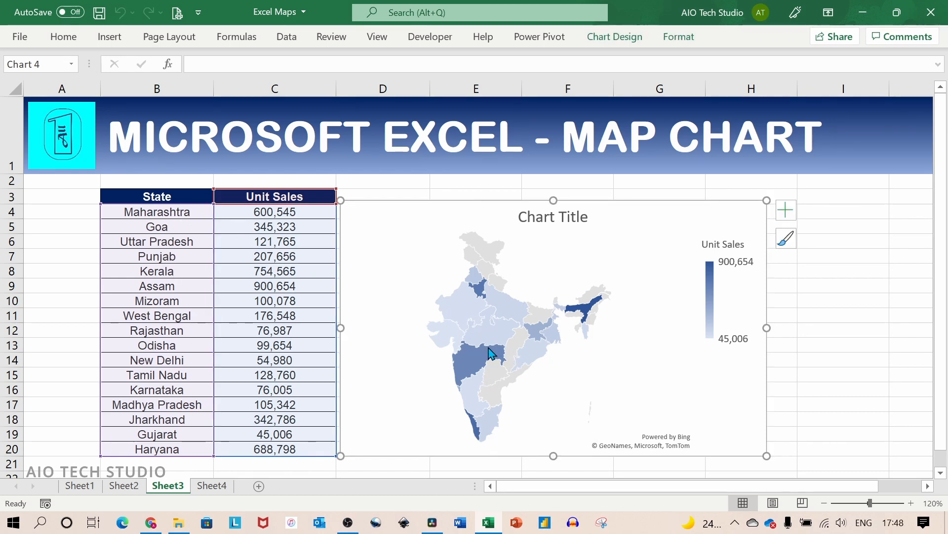
mouse_move(481, 337)
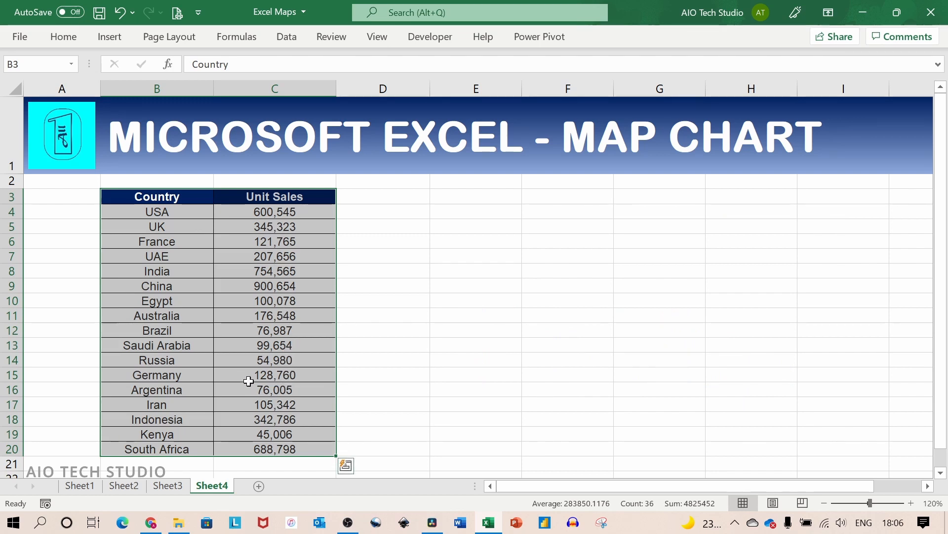
- Open 3D Maps for the selected Country and Unit Sales table on Sheet4
click(110, 38)
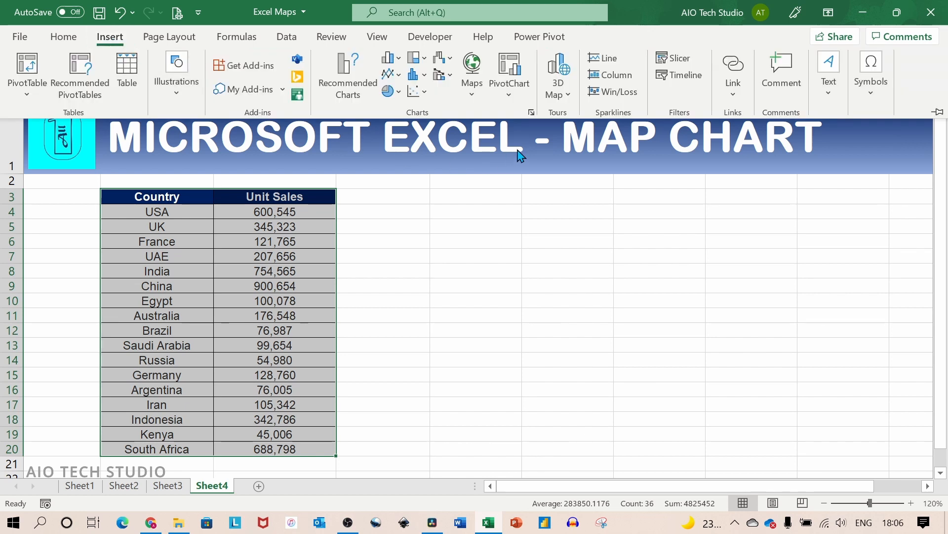
click(569, 98)
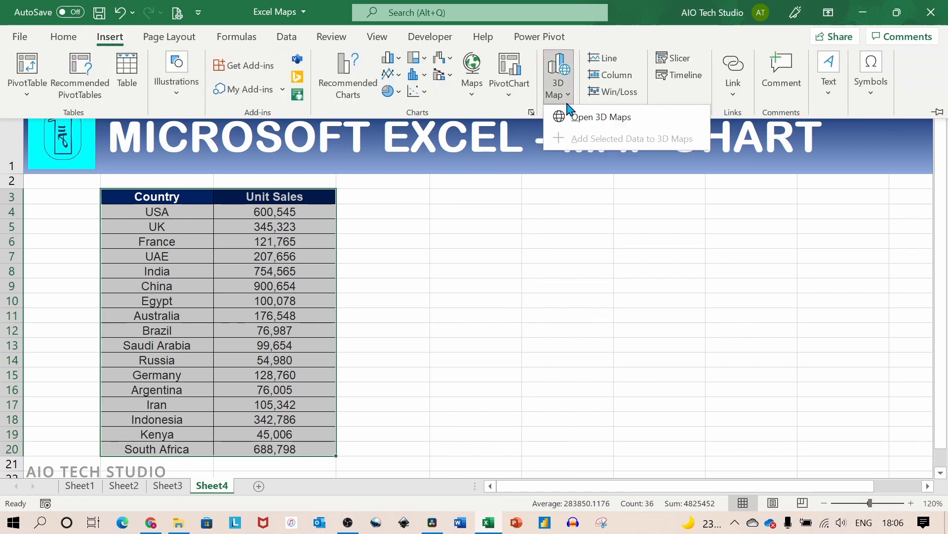
click(642, 119)
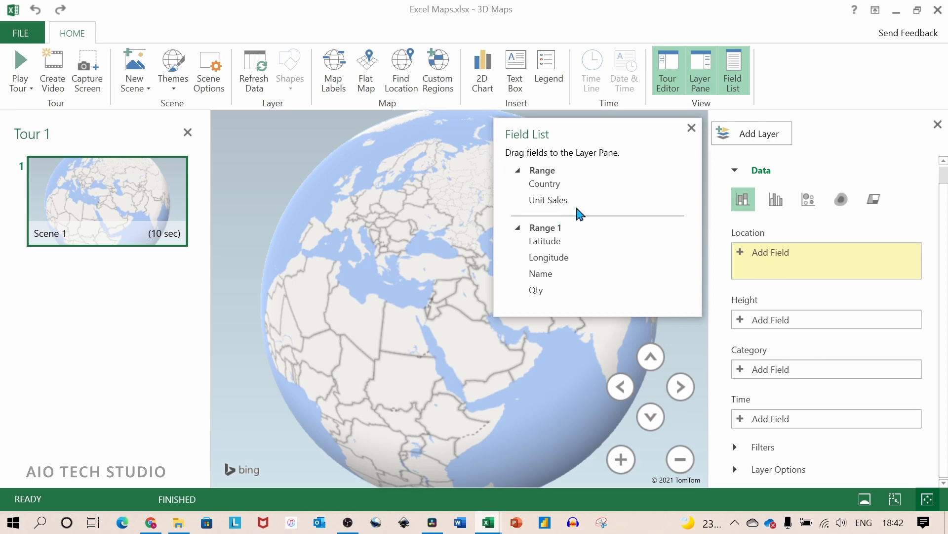
- Collapse the Range 1 fields and assign the Country field from Range as the layer's location
click(518, 229)
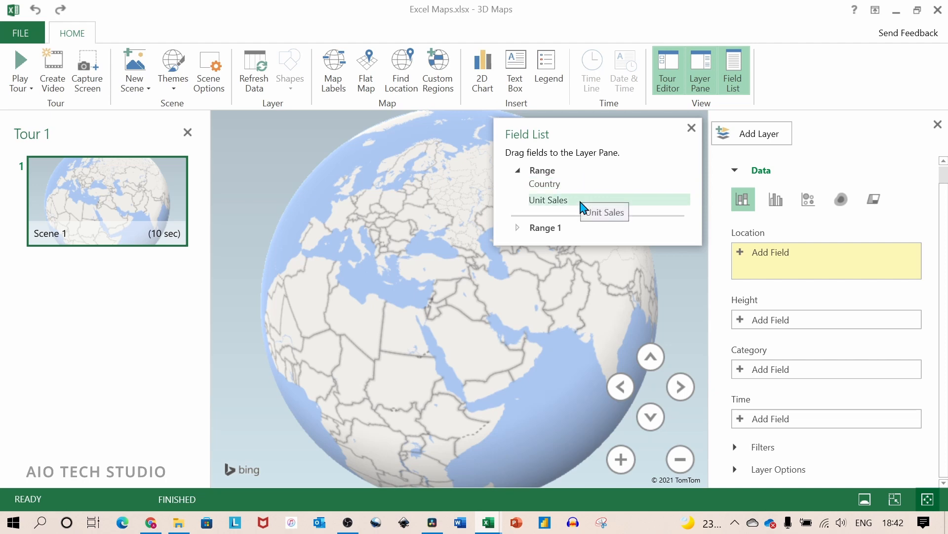
mouse_move(577, 186)
mouse_down()
mouse_move(742, 226)
mouse_move(781, 253)
mouse_up()
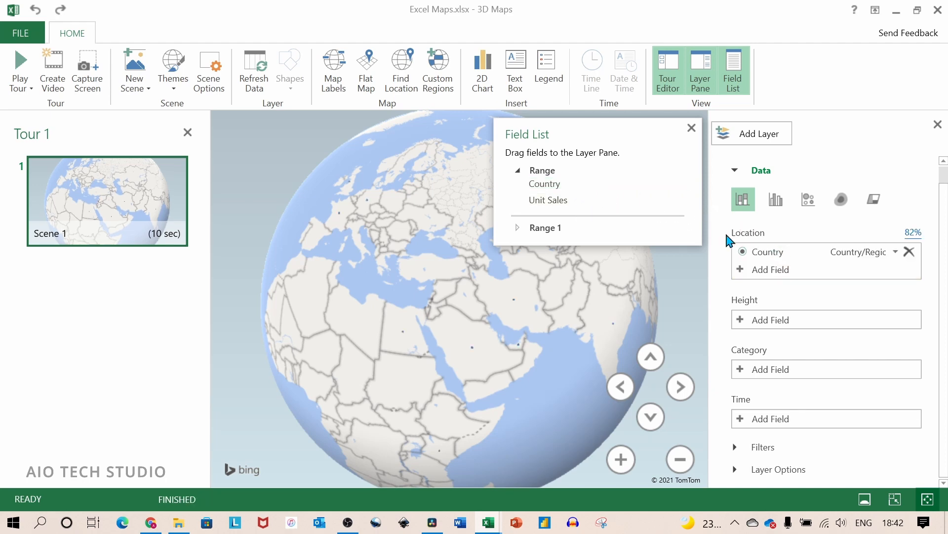
- Assign the Unit Sales field from Range to the layer's height, aggregated by Sum
mouse_move(559, 203)
mouse_down()
mouse_move(745, 289)
mouse_move(786, 322)
mouse_up()
drag(786, 322, 787, 324)
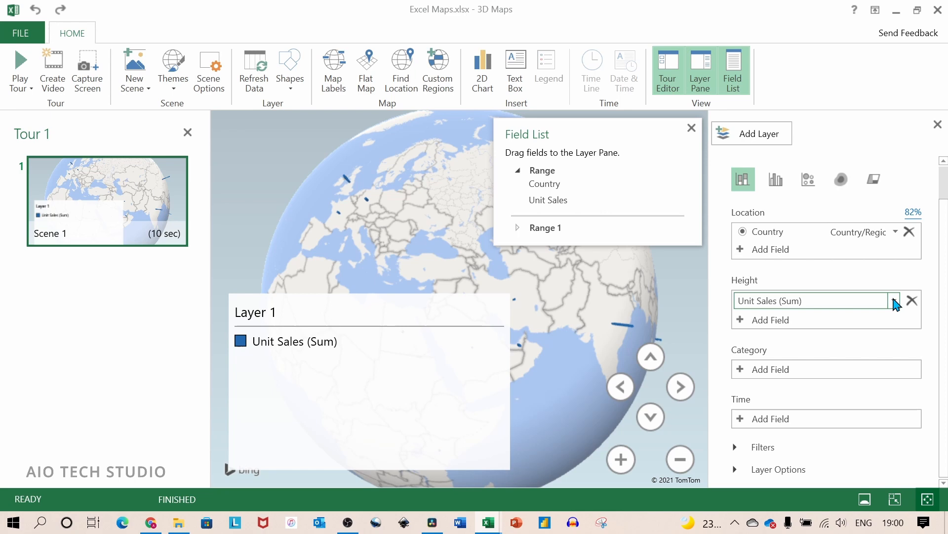
click(895, 301)
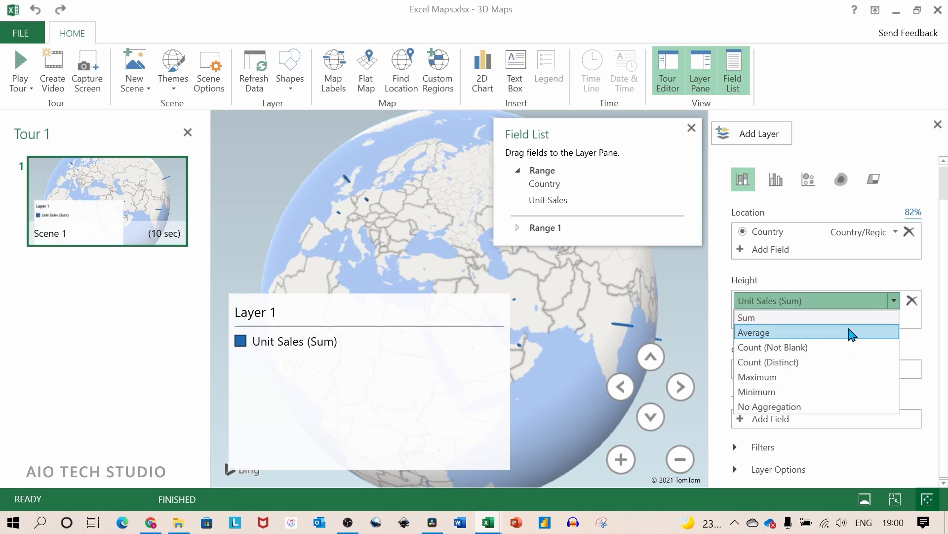
click(834, 318)
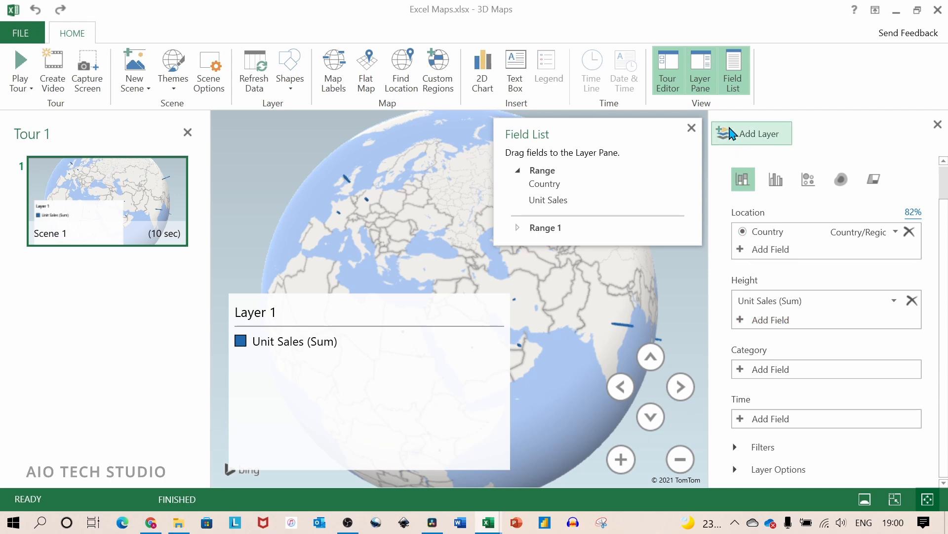
- Hide the field list and remove the Layer 1 legend covering the globe
click(734, 77)
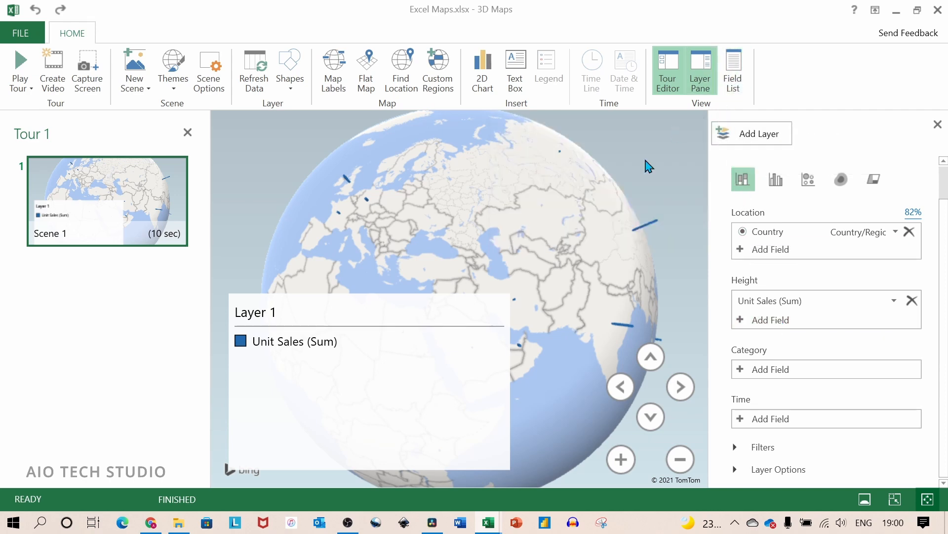
right_click(457, 355)
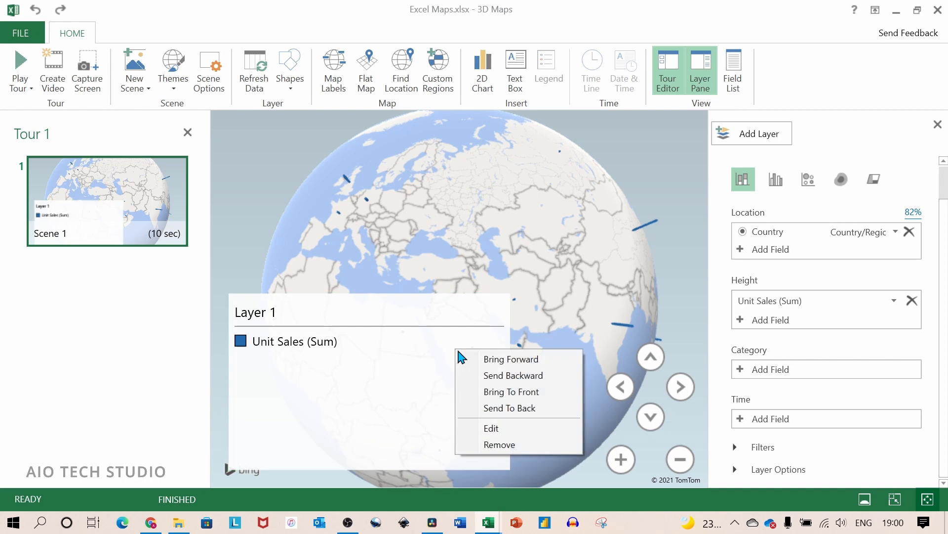
click(508, 445)
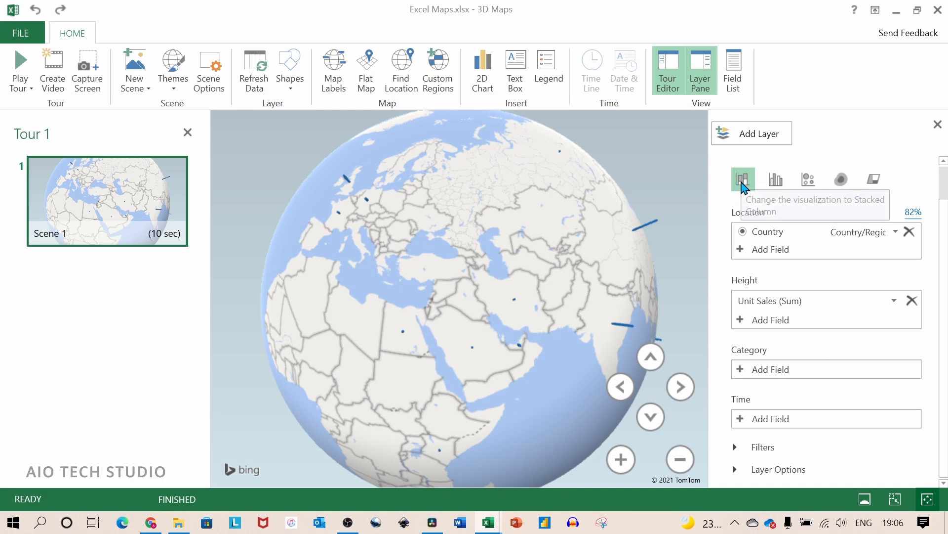
- Preview the clustered column, bubble and heat map visualizations and settle on Region for Layer 1
click(776, 182)
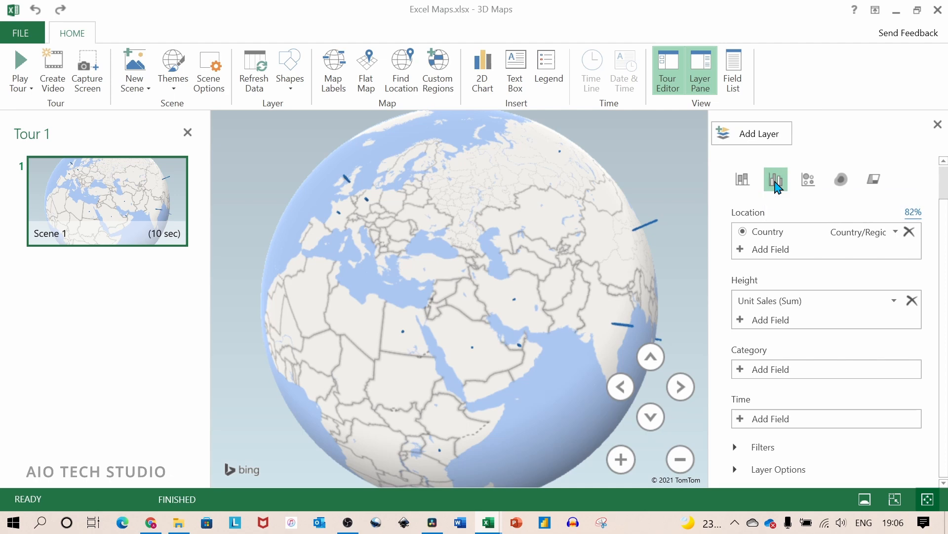
click(809, 182)
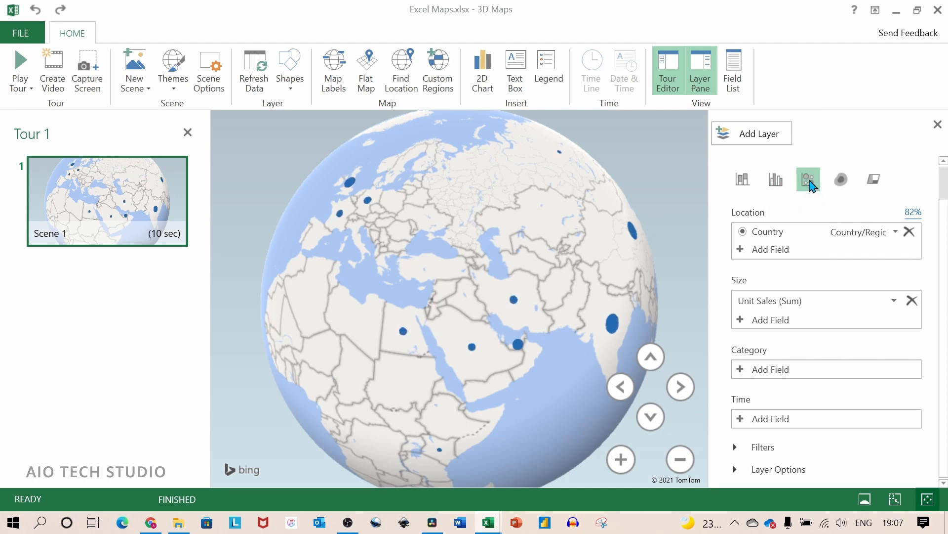
click(841, 183)
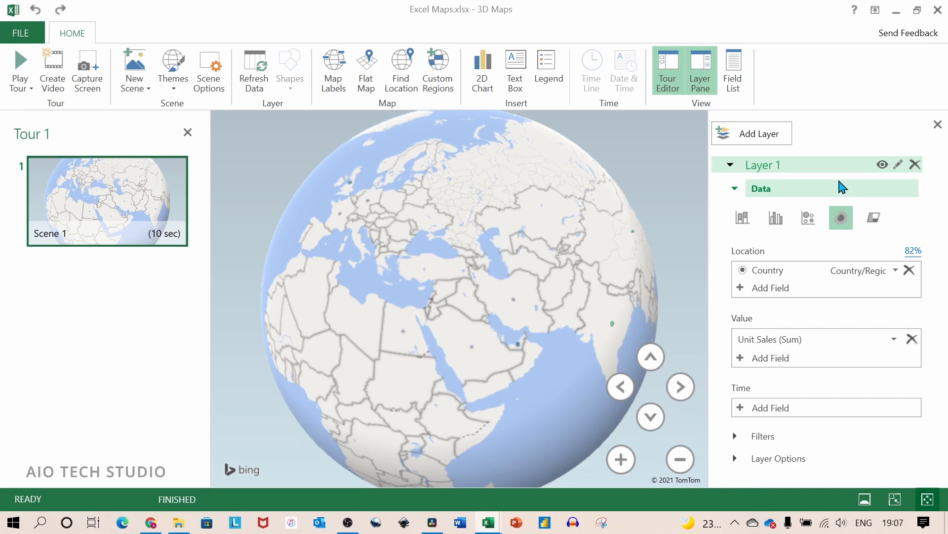
click(874, 223)
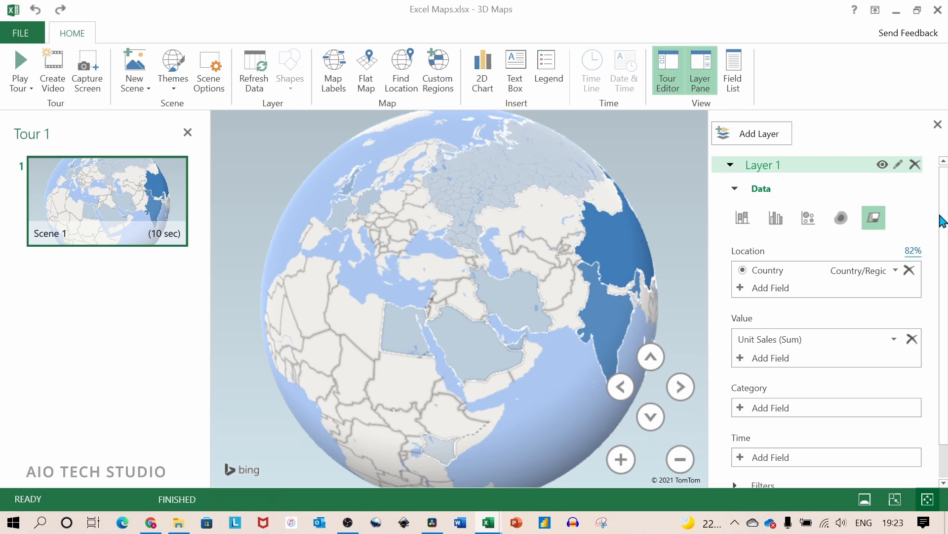
- Expand Layer 1's layer options and look at the color choices for Unit Sales (Sum)
scroll(942, 221, down, 2)
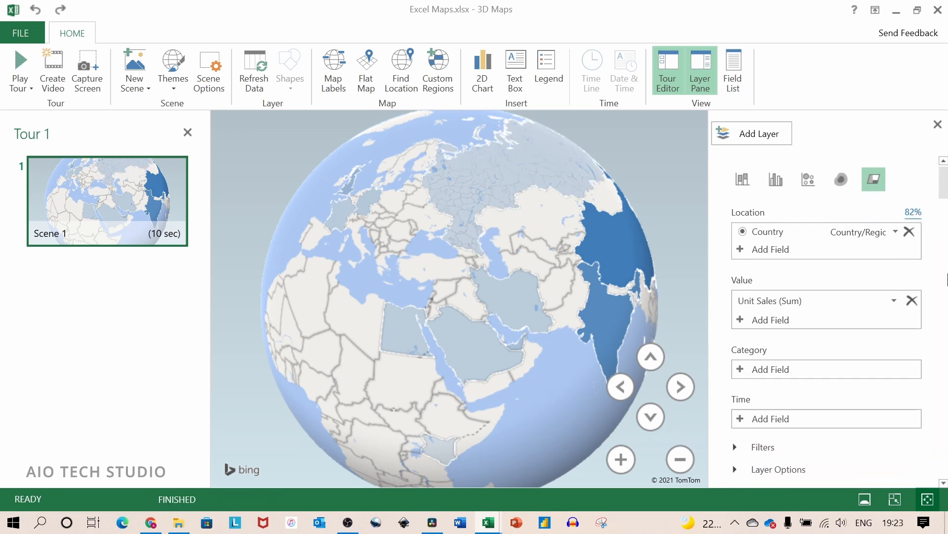
click(735, 469)
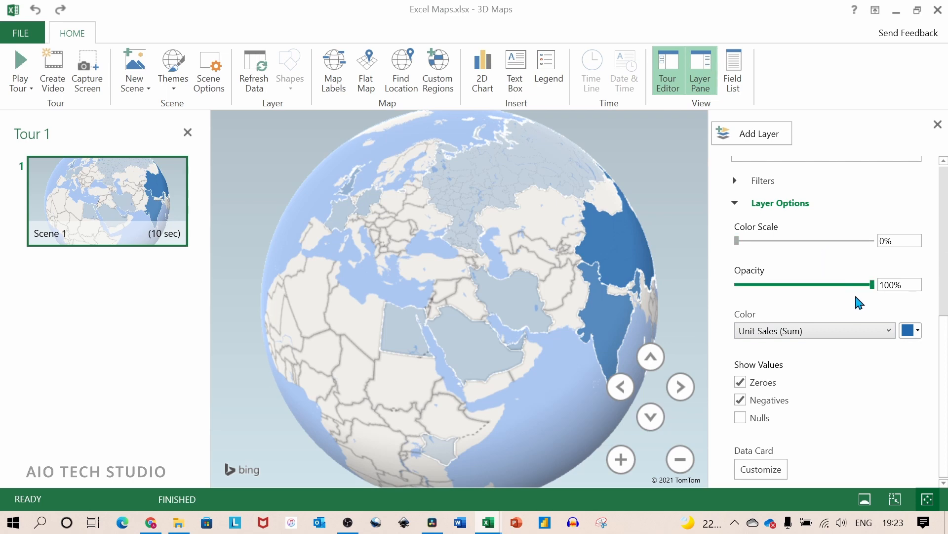
click(918, 331)
click(915, 330)
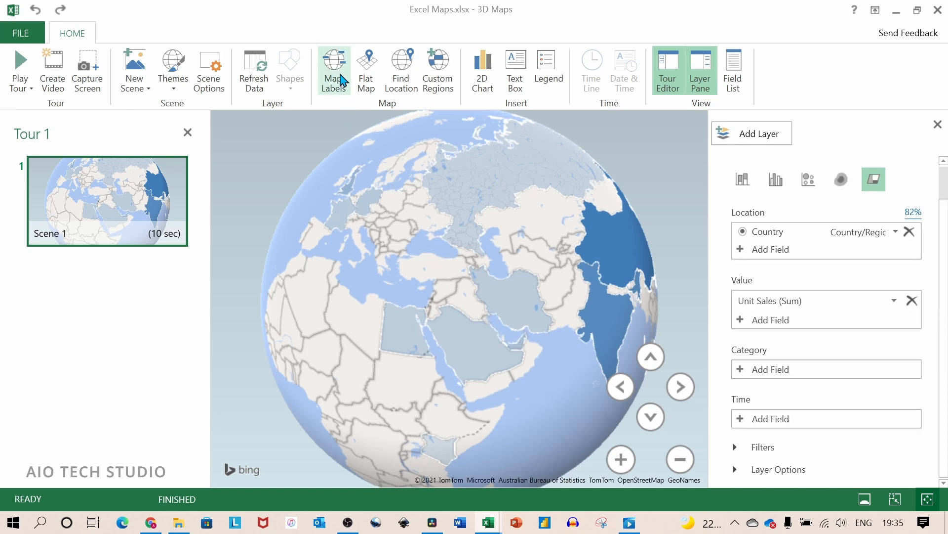
- Turn on the map labels and rotate the globe eastward past Asia and the Pacific to the Atlantic Ocean
click(334, 71)
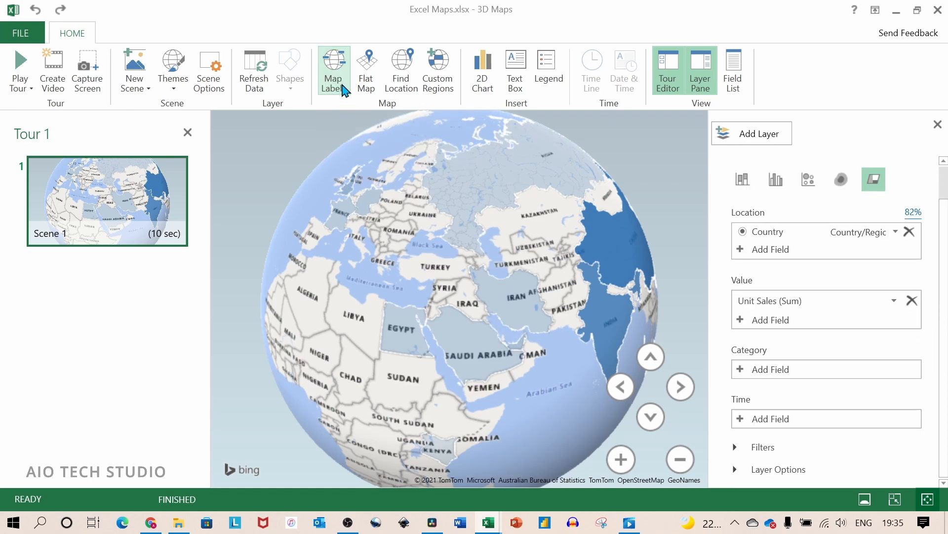
drag(561, 364, 341, 324)
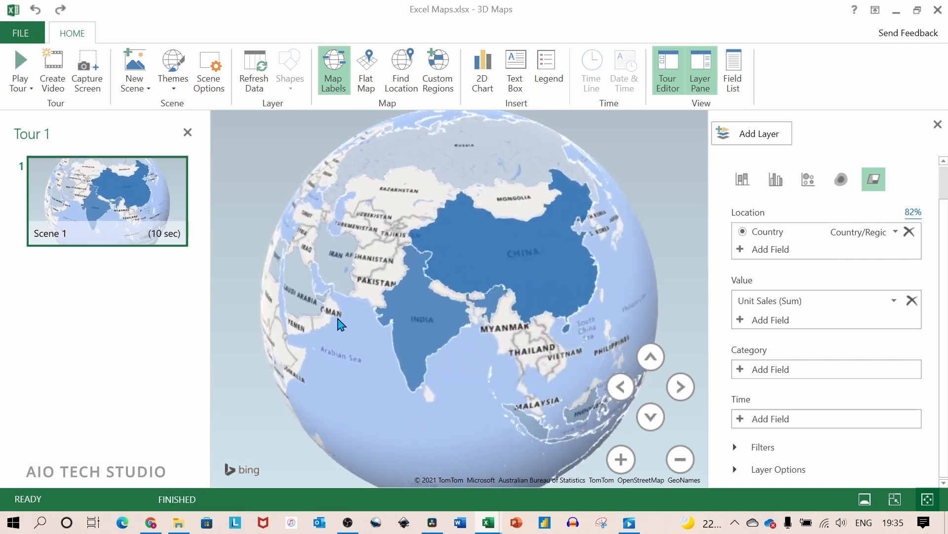
drag(565, 324, 362, 295)
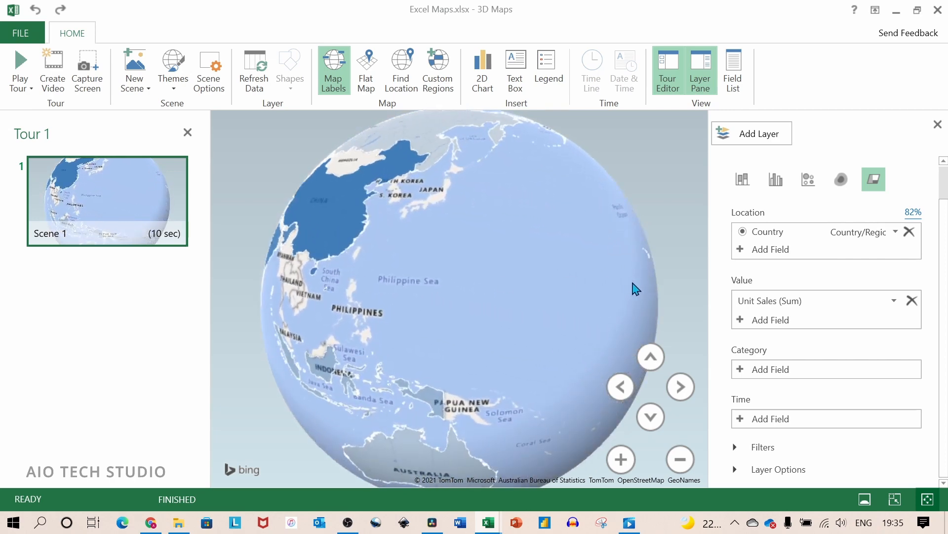
drag(636, 289, 413, 298)
drag(575, 307, 326, 325)
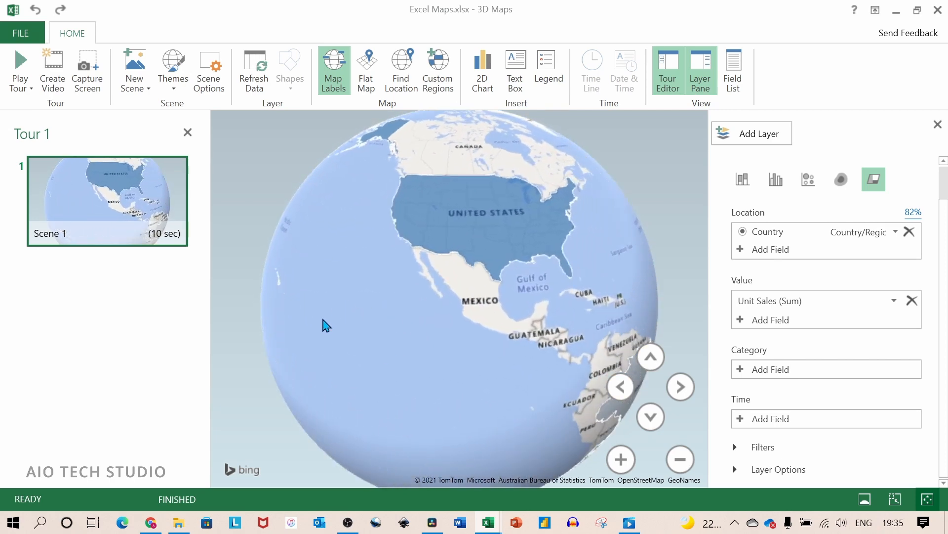
drag(500, 324, 293, 297)
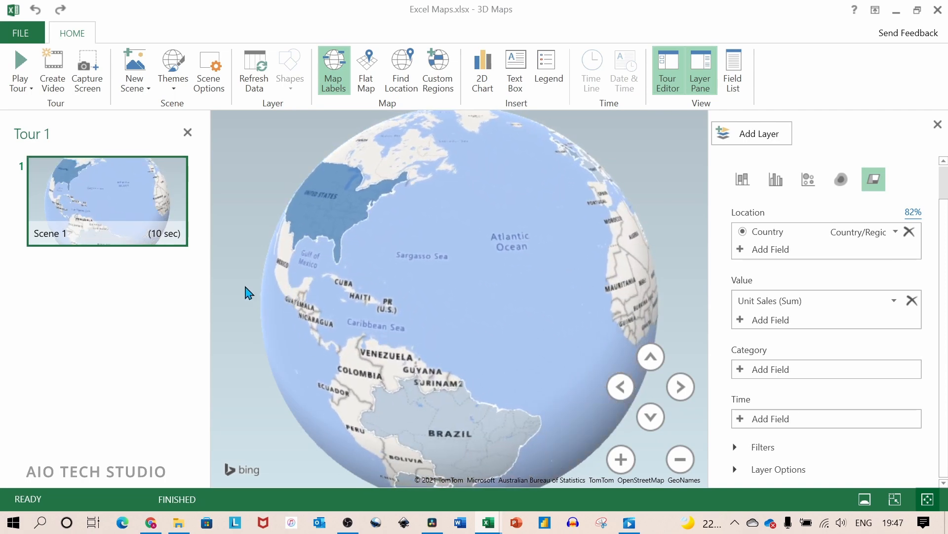
- Set the Scene 1 effect to Rotate Globe, close the scene options and exit the 3D Maps window
click(154, 233)
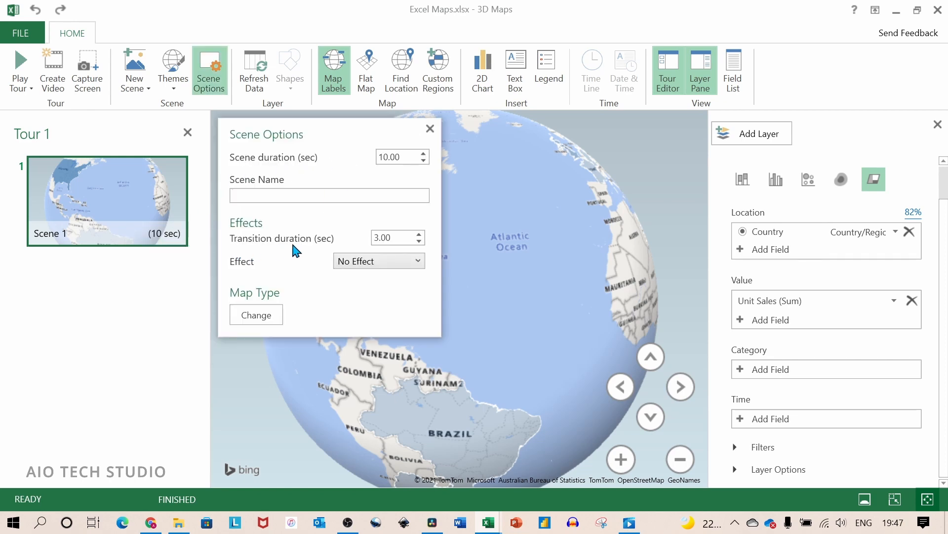
click(408, 262)
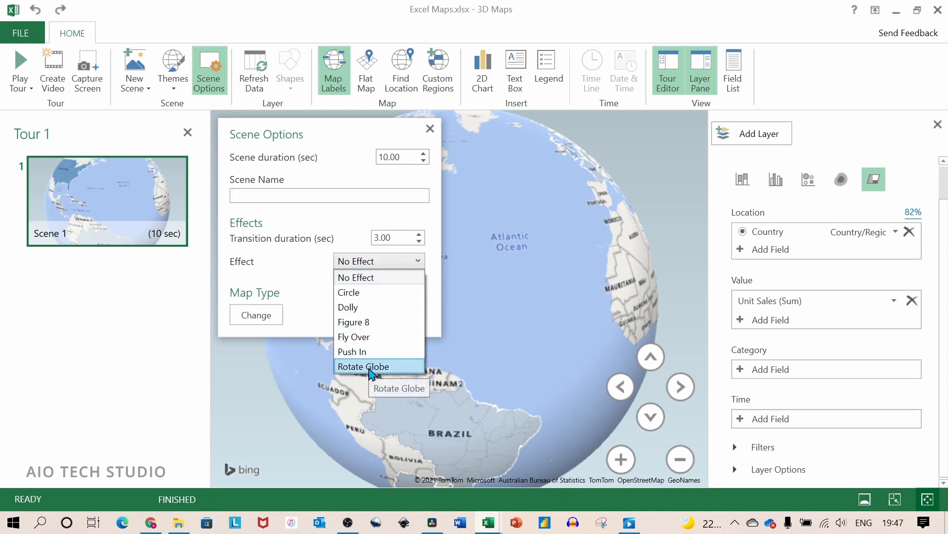
click(372, 366)
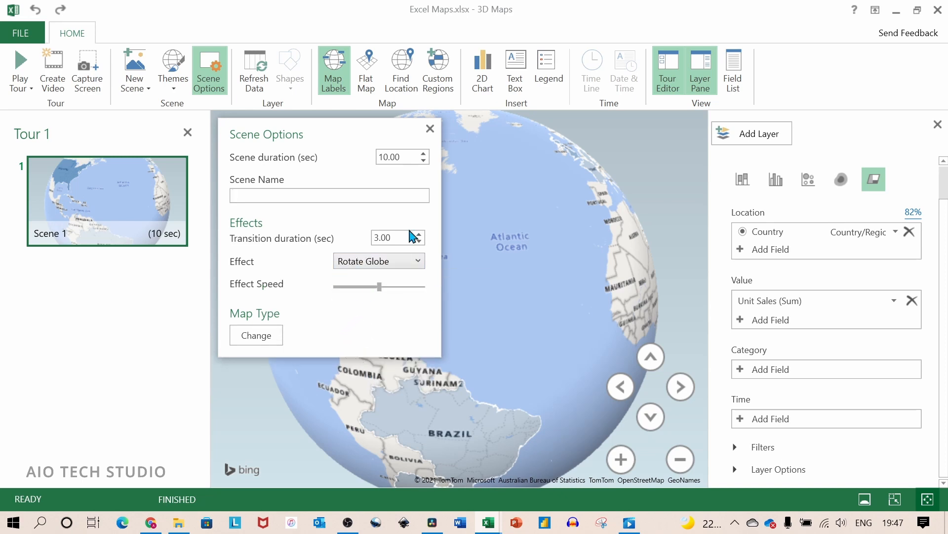
click(430, 130)
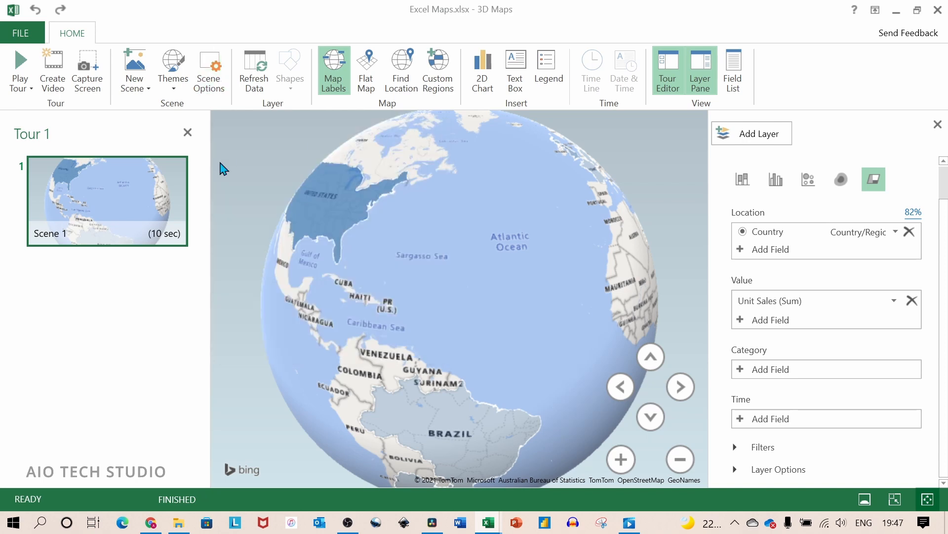
click(134, 232)
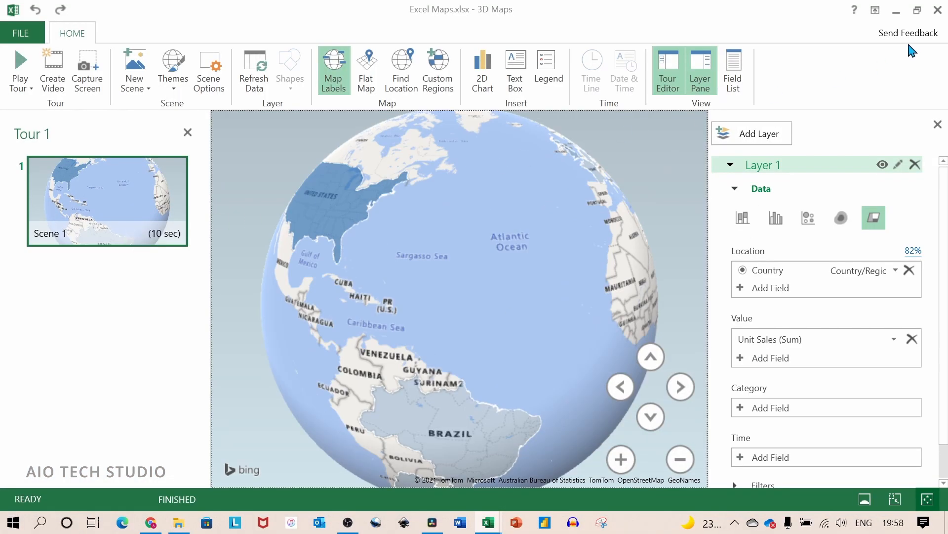
click(938, 9)
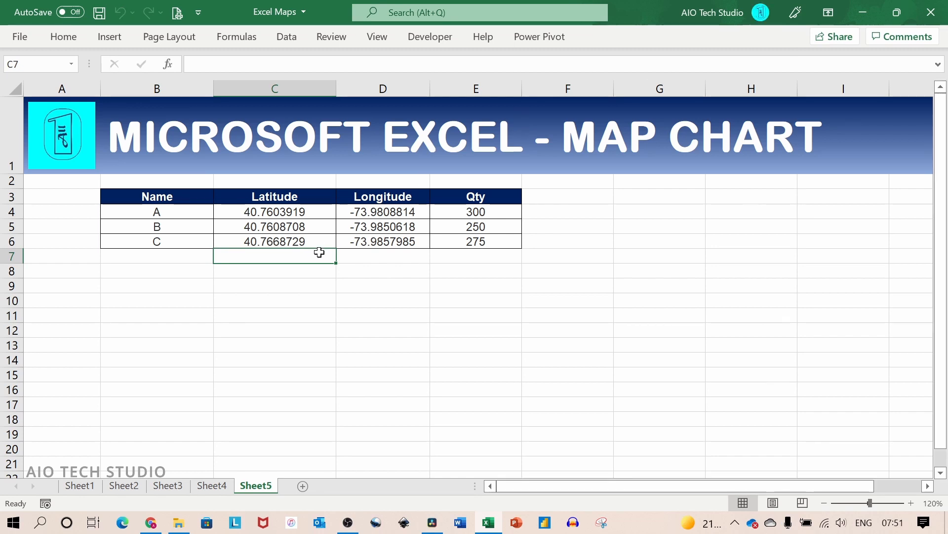
- Select the Name, Latitude, Longitude and Qty table in B3:E6 on Sheet5 and open the existing Tour 1 in 3D Maps
drag(223, 196, 377, 241)
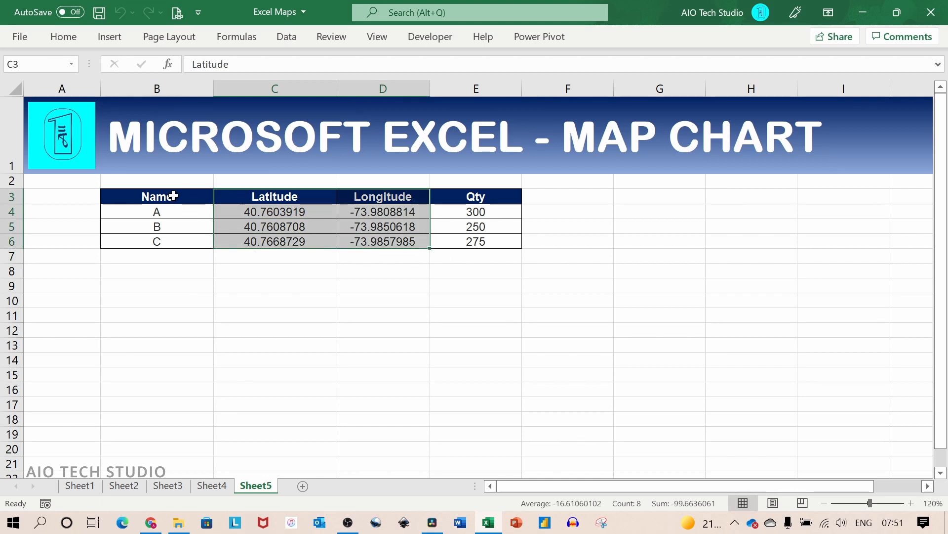
drag(173, 196, 454, 240)
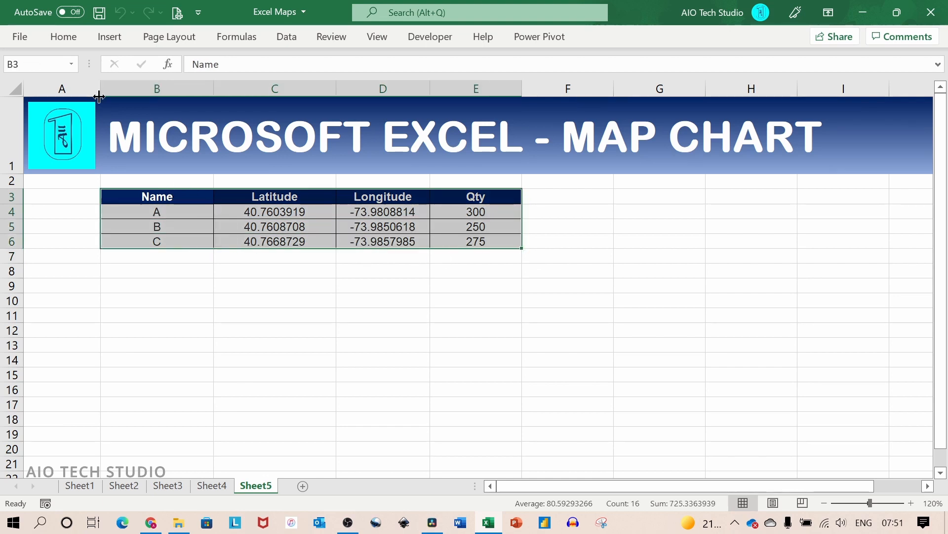
click(110, 38)
click(566, 94)
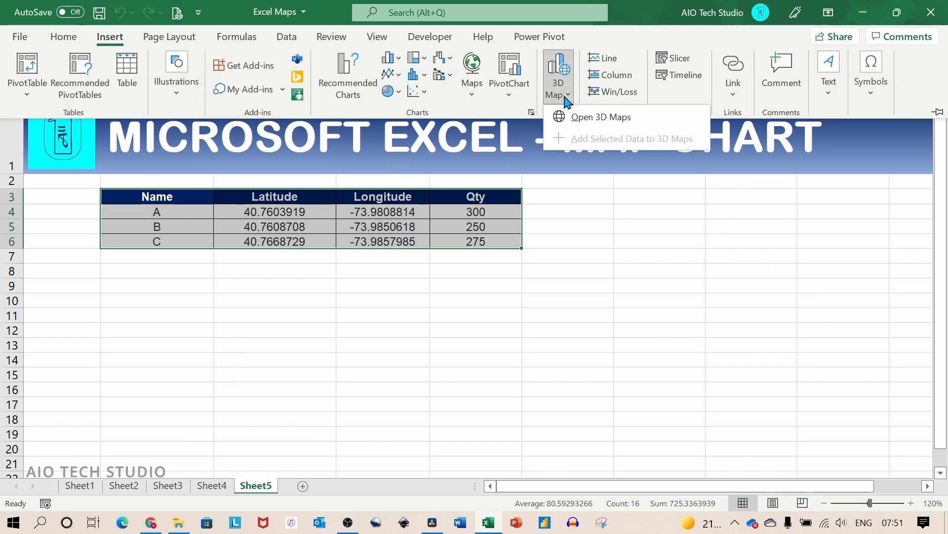
click(616, 118)
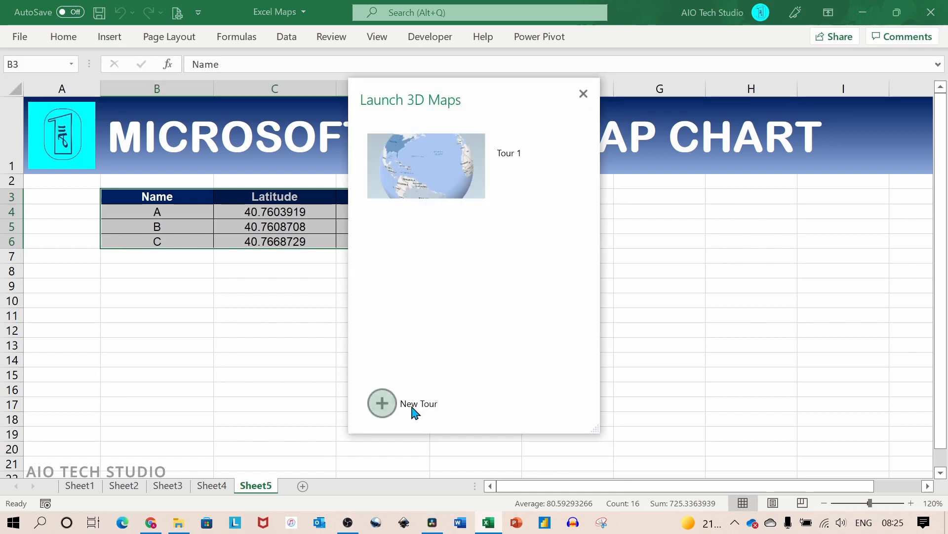
click(447, 179)
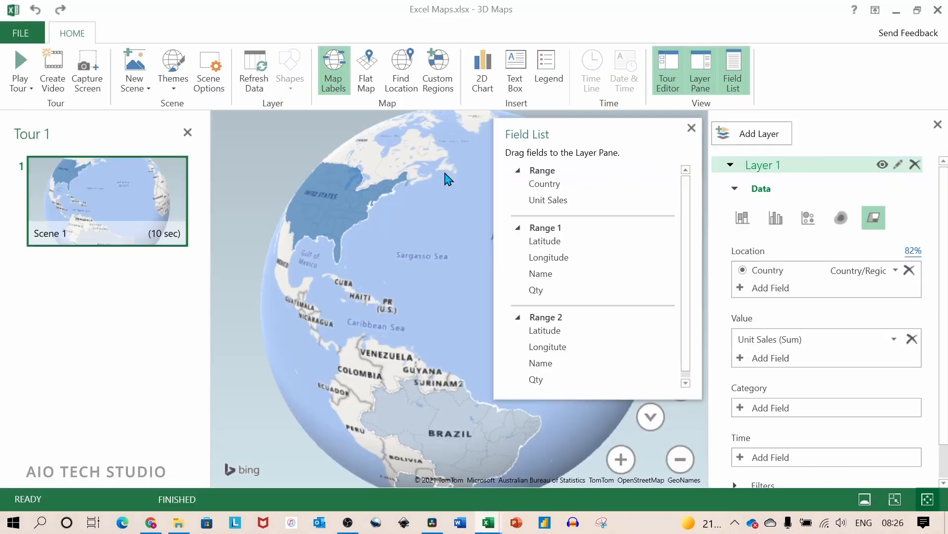
- Add a new globe scene to Tour 1
click(148, 89)
click(281, 204)
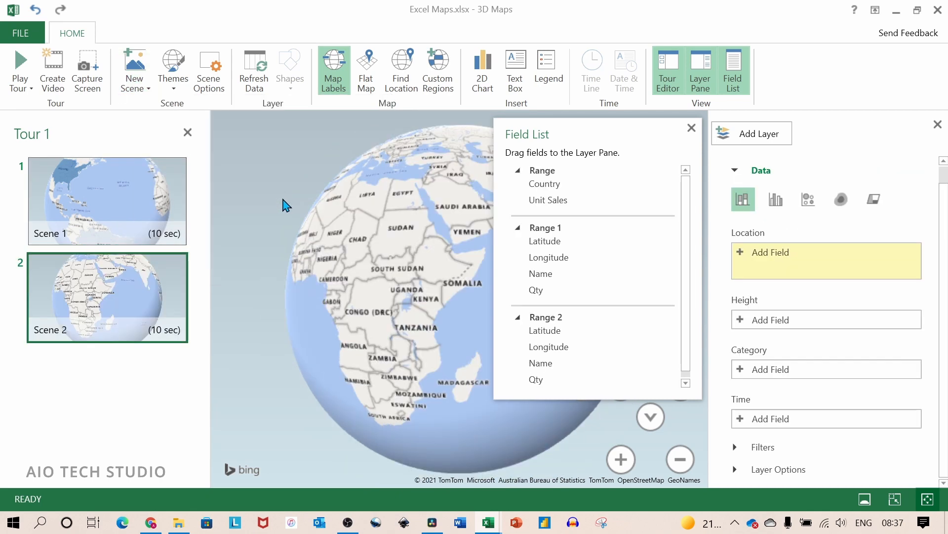
- Collapse Range and Range 1, then assign Range 2's Latitude and Longitude as the location and Qty as the height
click(518, 171)
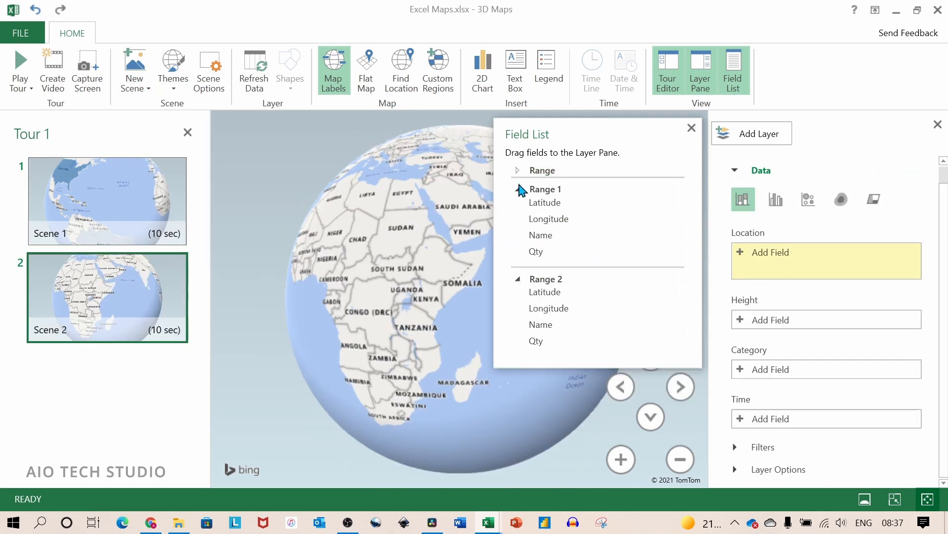
click(519, 190)
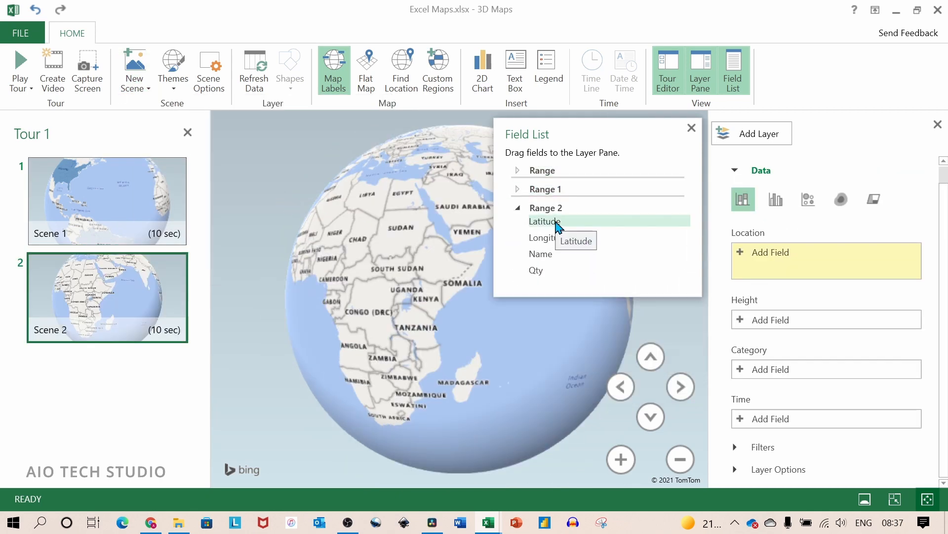
drag(558, 226, 781, 229)
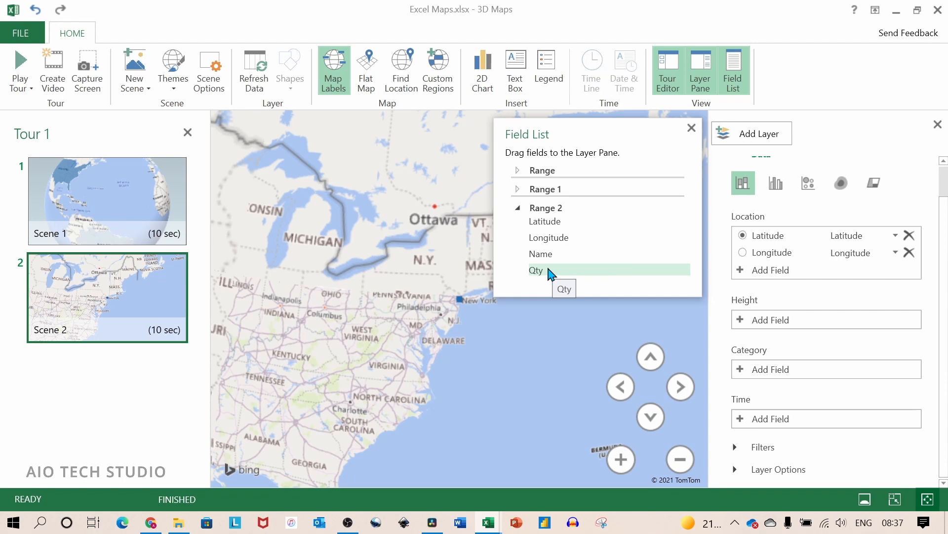
drag(550, 274, 787, 324)
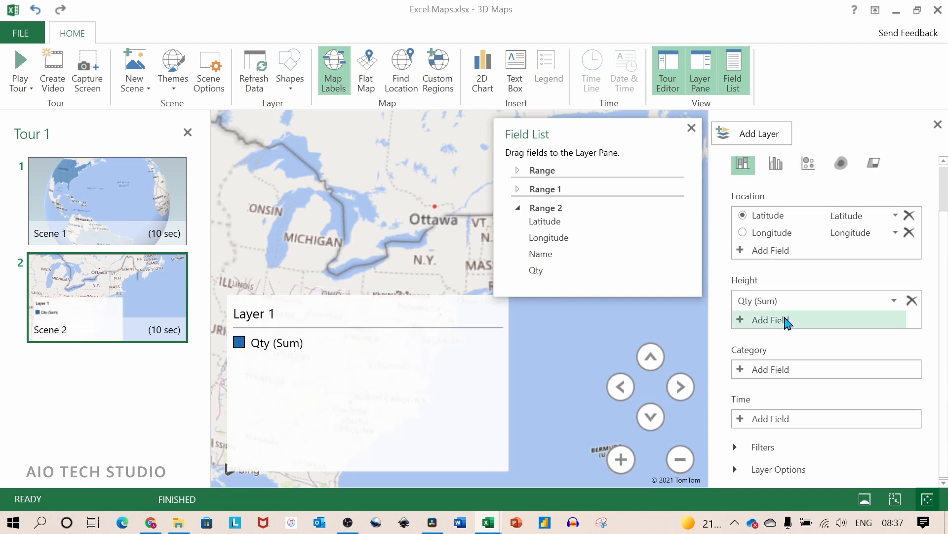
- Remove the Layer 1 legend from the map and frame Scene 2 closely on the data columns in Manhattan, New York
right_click(433, 353)
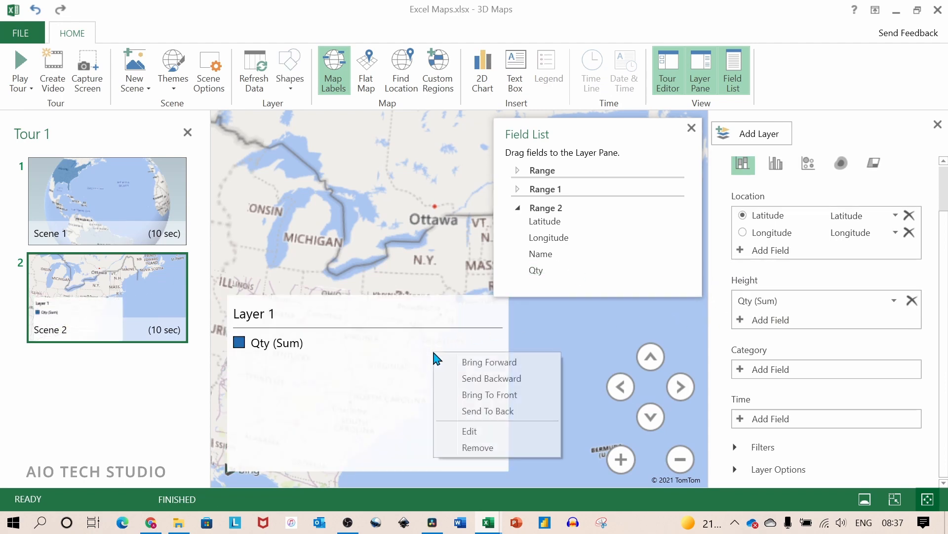
click(477, 447)
scroll(486, 326, up, 5)
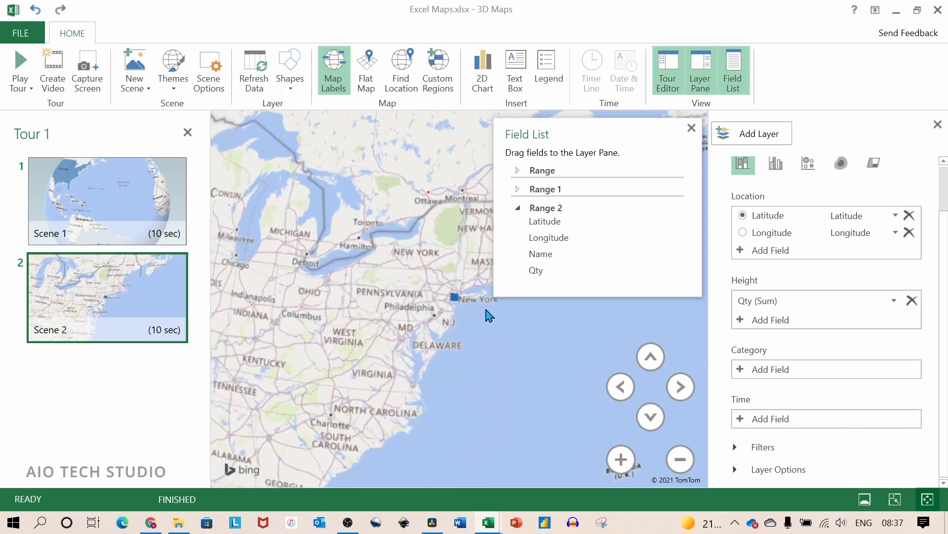
scroll(426, 312, up, 5)
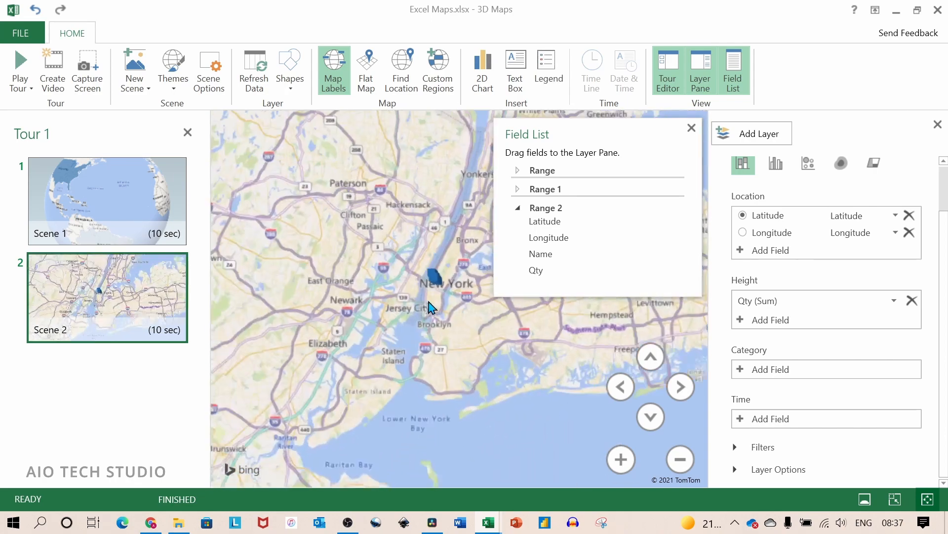
scroll(426, 313, up, 5)
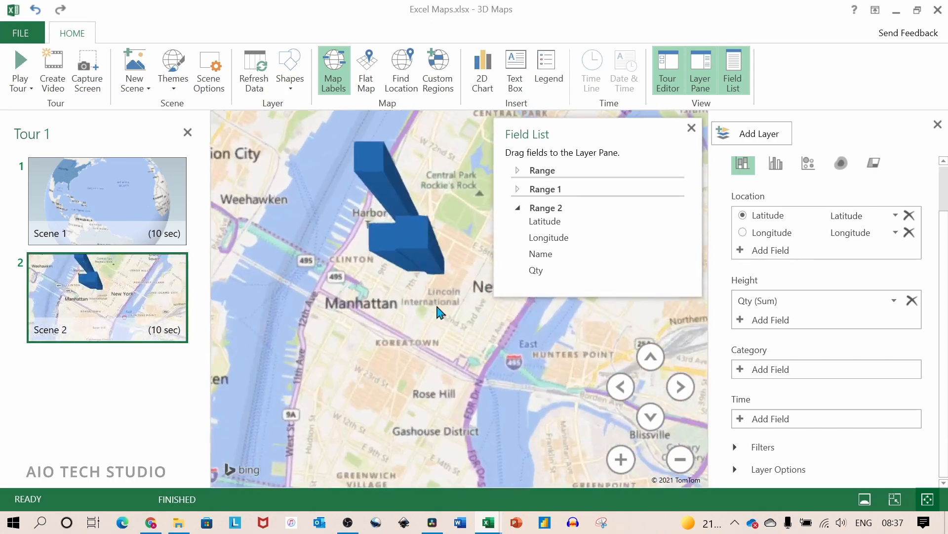
drag(428, 349, 376, 264)
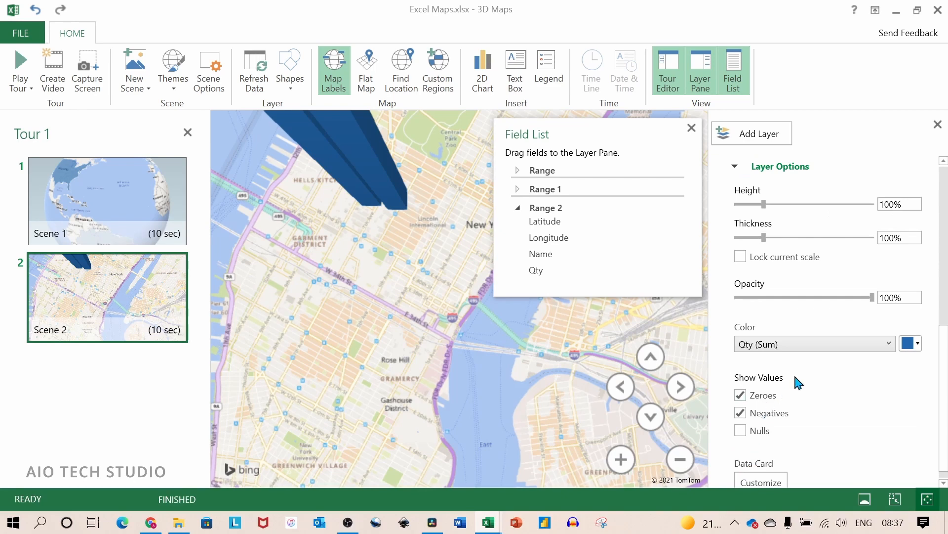
- Reduce the height and thickness of Layer 1's columns to 29% each in the layer options
scroll(795, 377, down, 1)
drag(763, 191, 744, 191)
drag(763, 224, 744, 224)
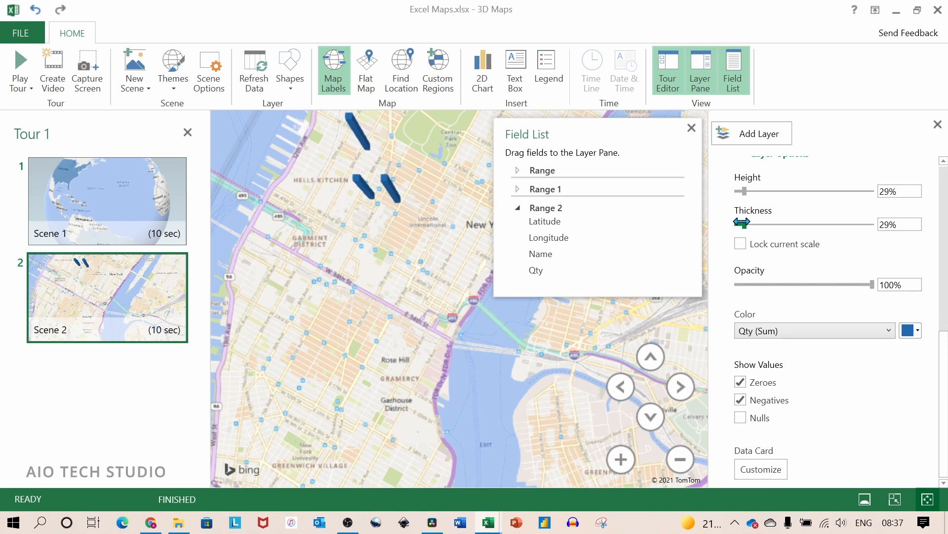
scroll(405, 246, up, 5)
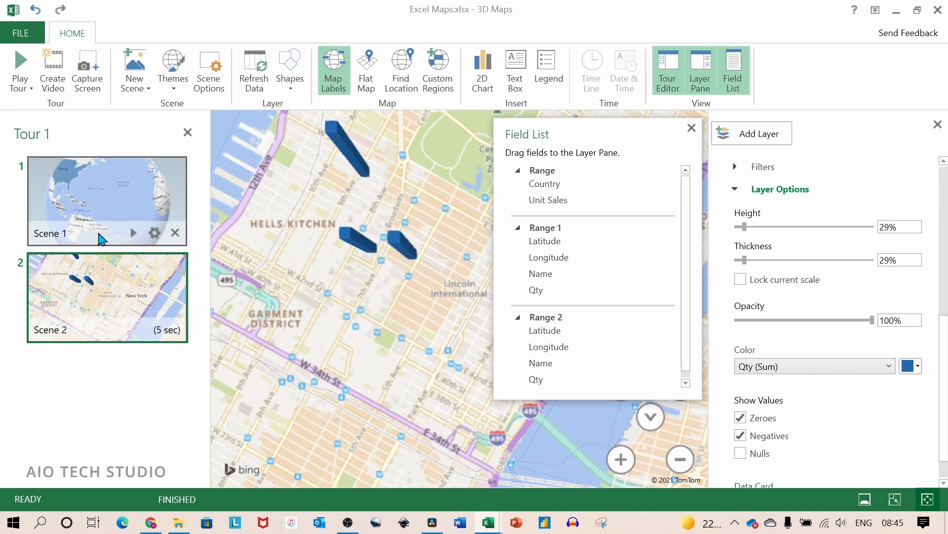
- Open the video creation settings for Tour 1
mouse_move(89, 277)
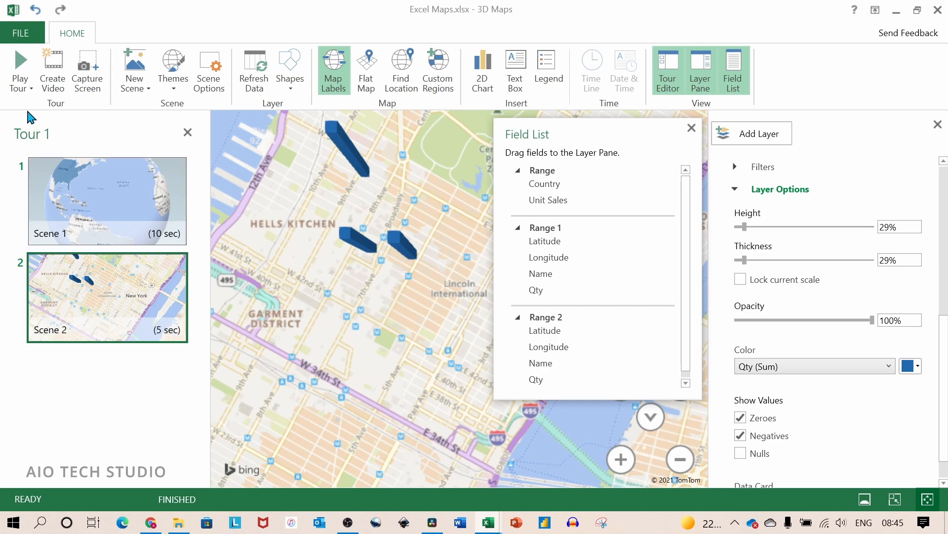
click(53, 62)
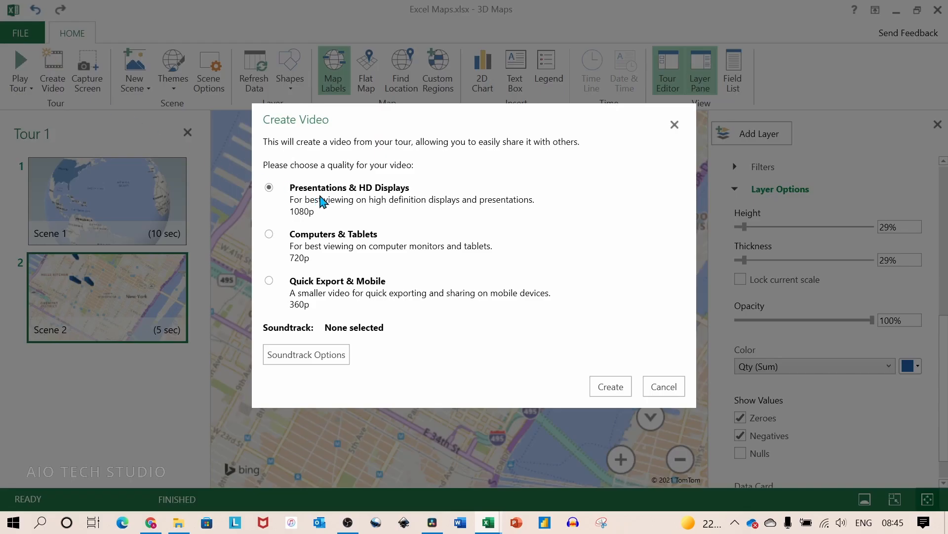